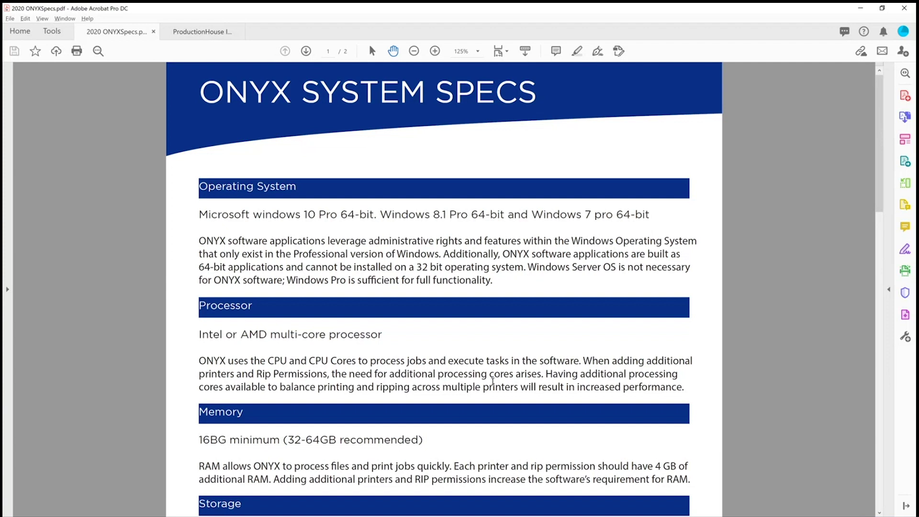
- Put away the ProductionHouse Installation slides in Acrobat so the desktop with the DATA shortcut shows
{"action": "left_click", "coordinate": [192, 32]}
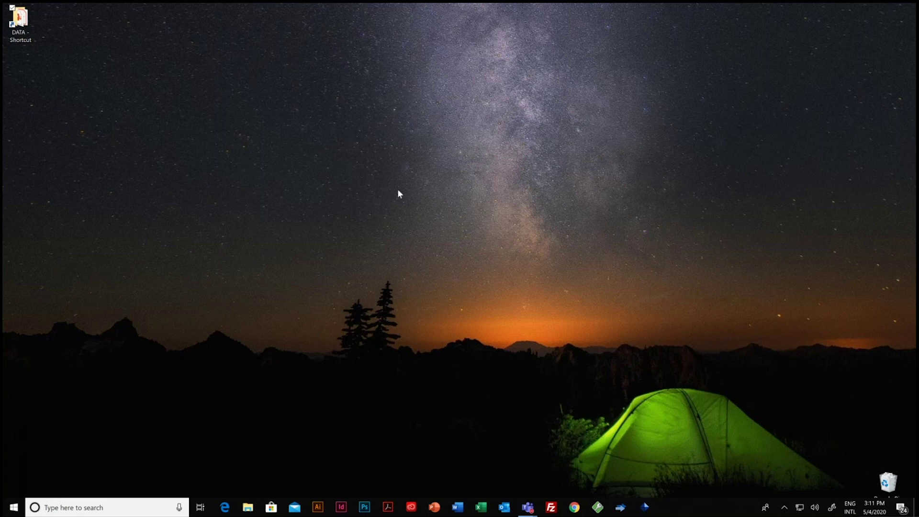
- Open DATA to show the ONYX RIPCenter 19.0.3 (D:) drive, and place the window on the left
{"action": "left_click", "coordinate": [26, 21]}
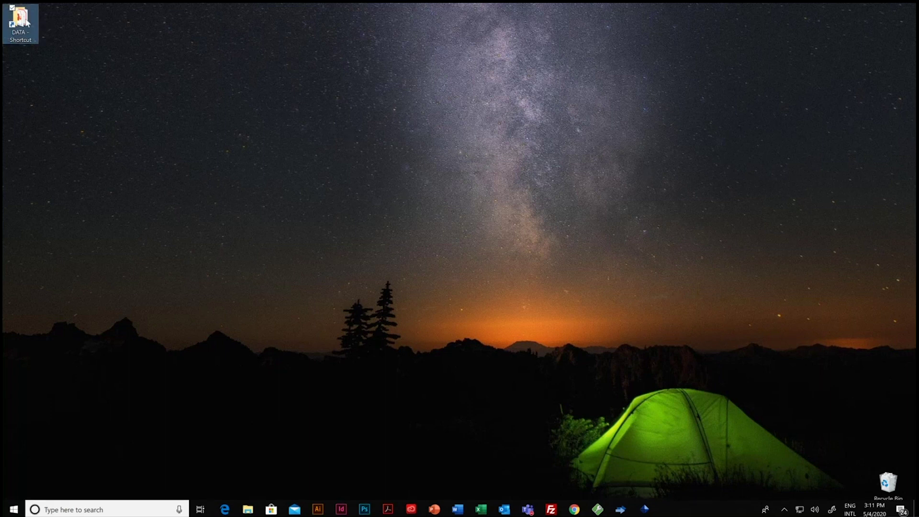
{"action": "double_click", "coordinate": [26, 21]}
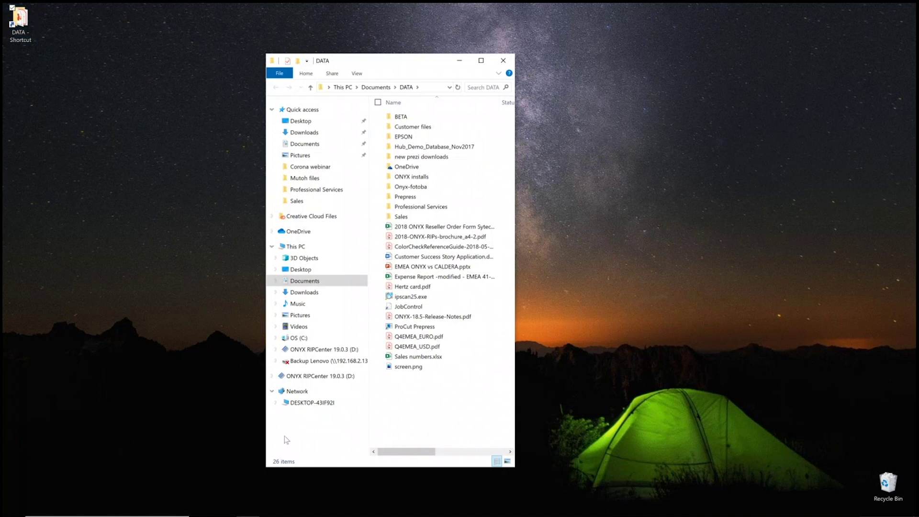
{"action": "left_click", "coordinate": [299, 350]}
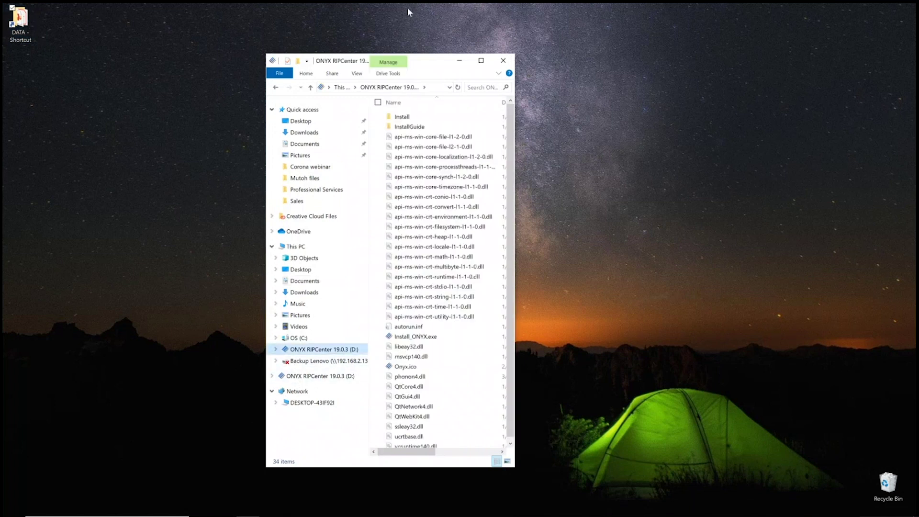
{"action": "double_click", "coordinate": [428, 62]}
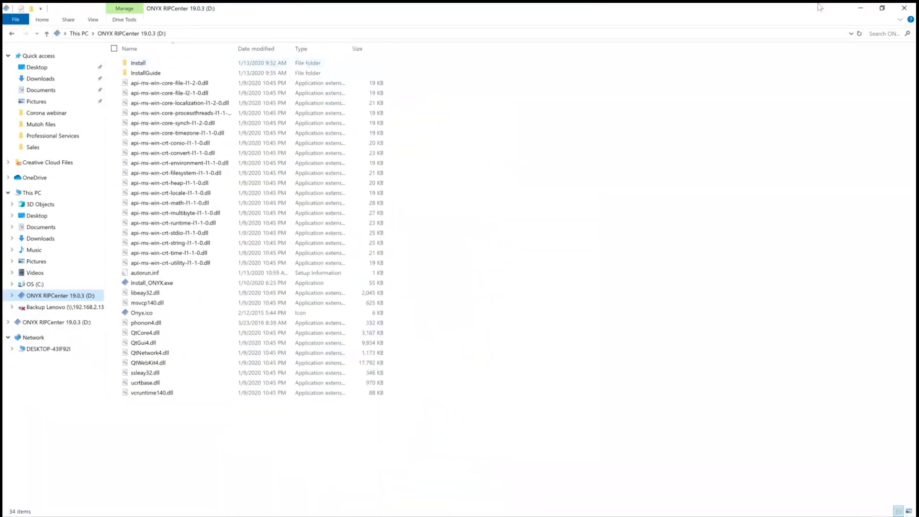
{"action": "left_click", "coordinate": [885, 7]}
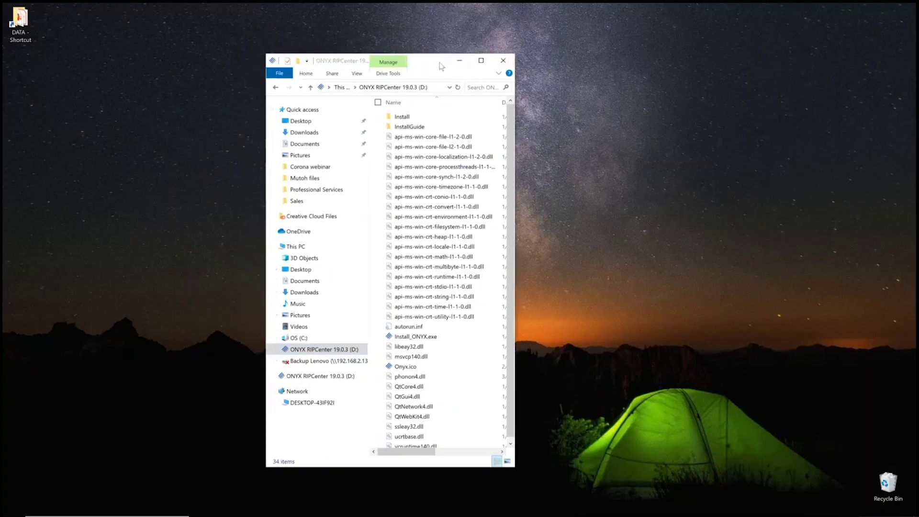
{"action": "left_click_drag", "start_coordinate": [443, 64], "coordinate": [206, 70]}
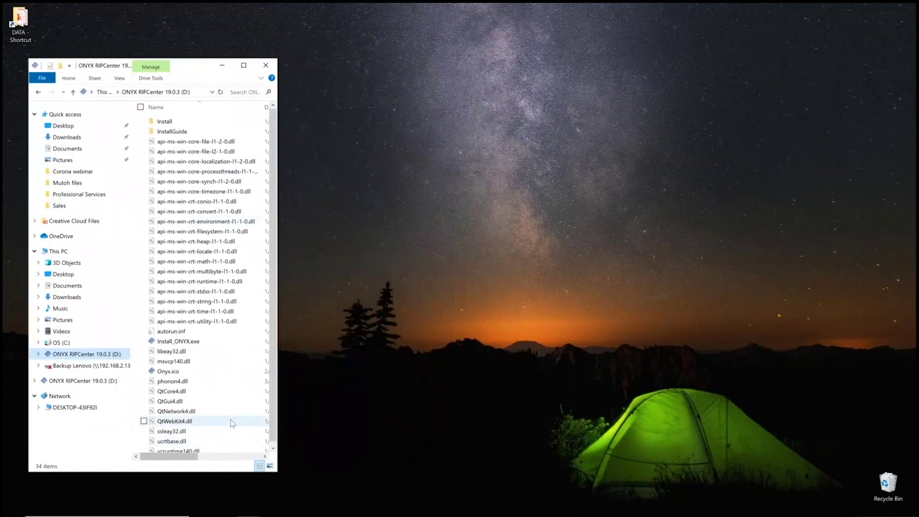
- Run Install_ONYX.exe, start INSTALL and agree to the RIPCenter 19 license terms
{"action": "left_click", "coordinate": [209, 346]}
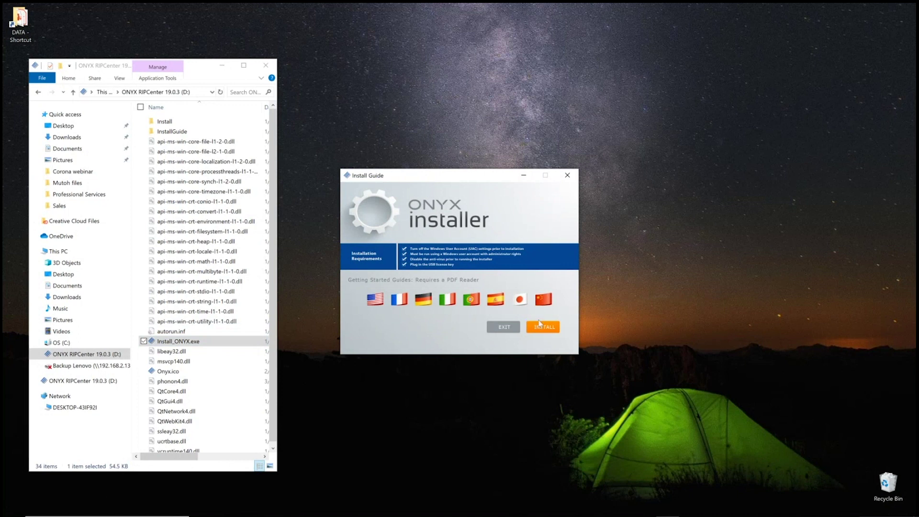
{"action": "left_click", "coordinate": [546, 329]}
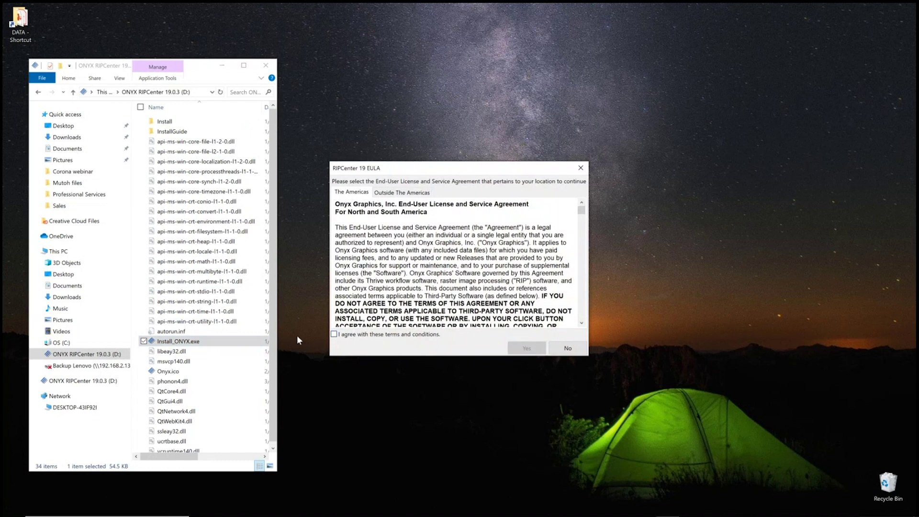
{"action": "left_click", "coordinate": [334, 334]}
{"action": "left_click", "coordinate": [538, 350]}
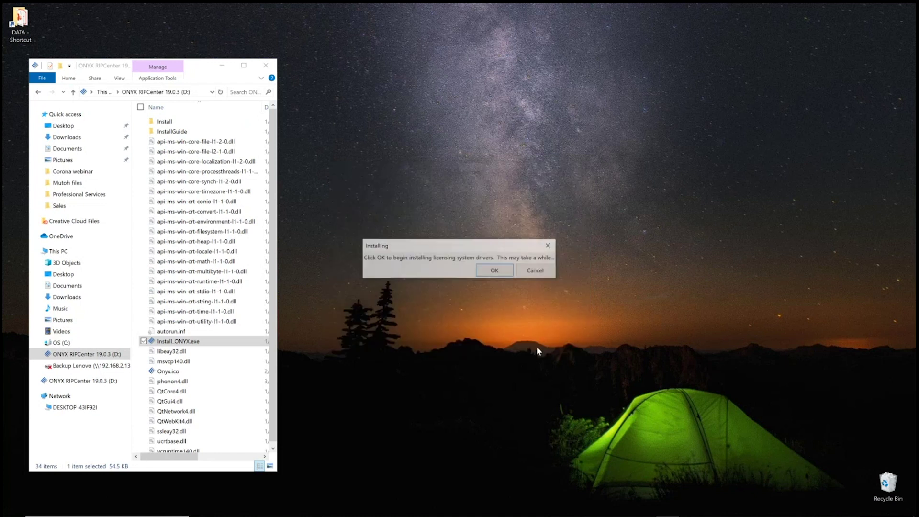
- Install the licensing and dongle drivers, reaching RIPCenter 19 setup with C:\Onyx19 as install folder
{"action": "left_click", "coordinate": [496, 271]}
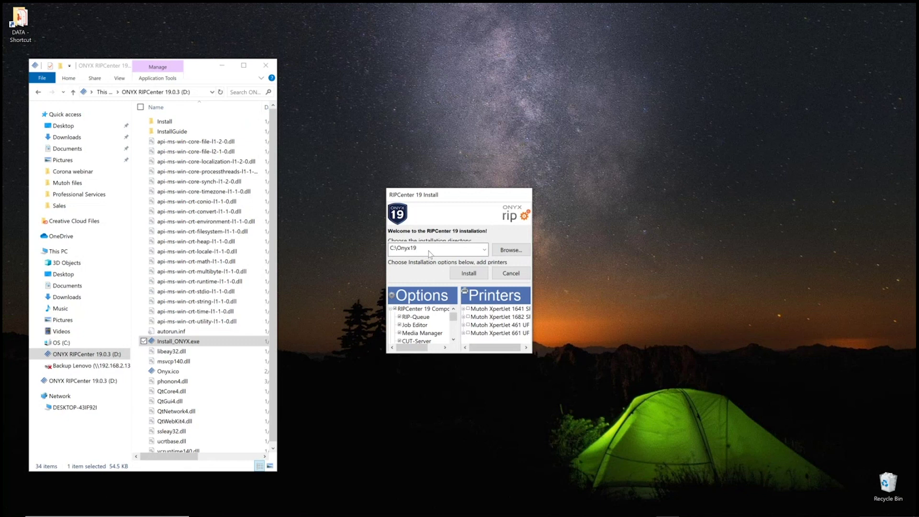
- Install RIPCenter 19 into C:\Onyx19 and finish the setup
{"action": "left_click", "coordinate": [476, 277]}
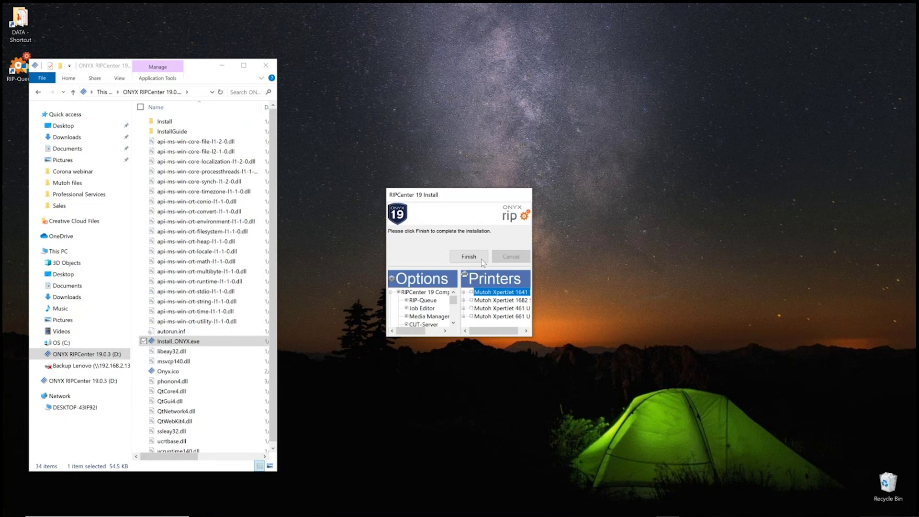
{"action": "left_click", "coordinate": [479, 258]}
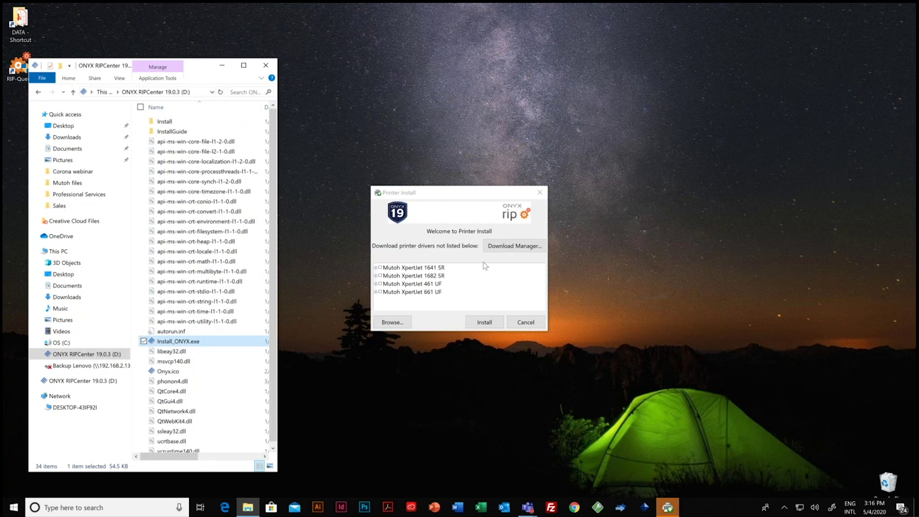
- Launch the Download Manager from Printer Install and scroll through the Manufacturer list
{"action": "left_click", "coordinate": [497, 250]}
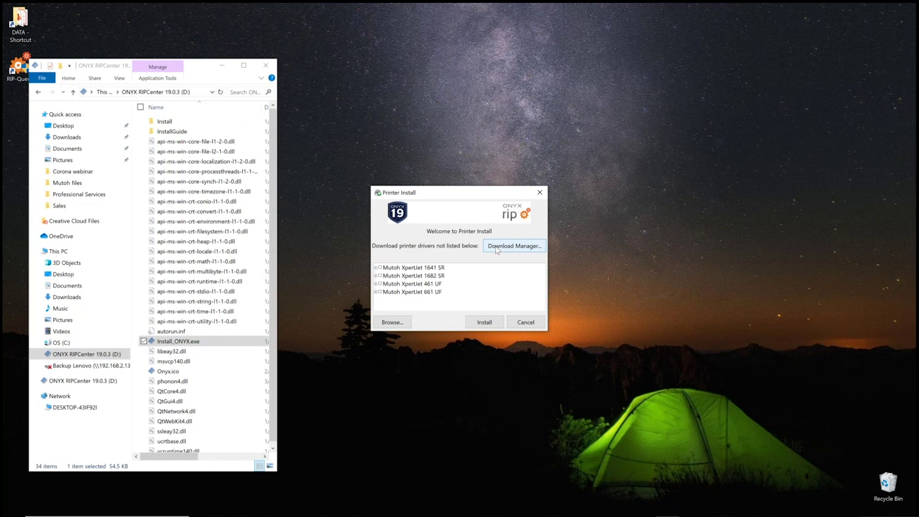
{"action": "left_click", "coordinate": [497, 250]}
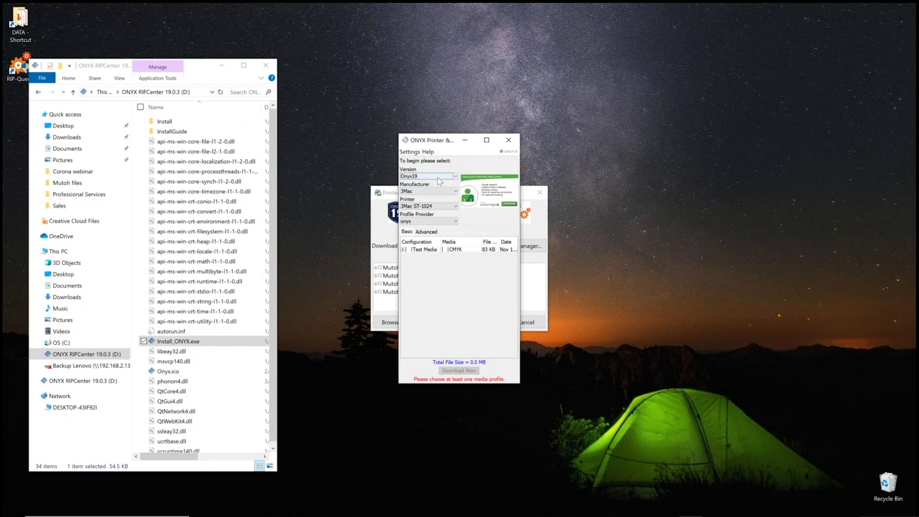
{"action": "left_click", "coordinate": [441, 193]}
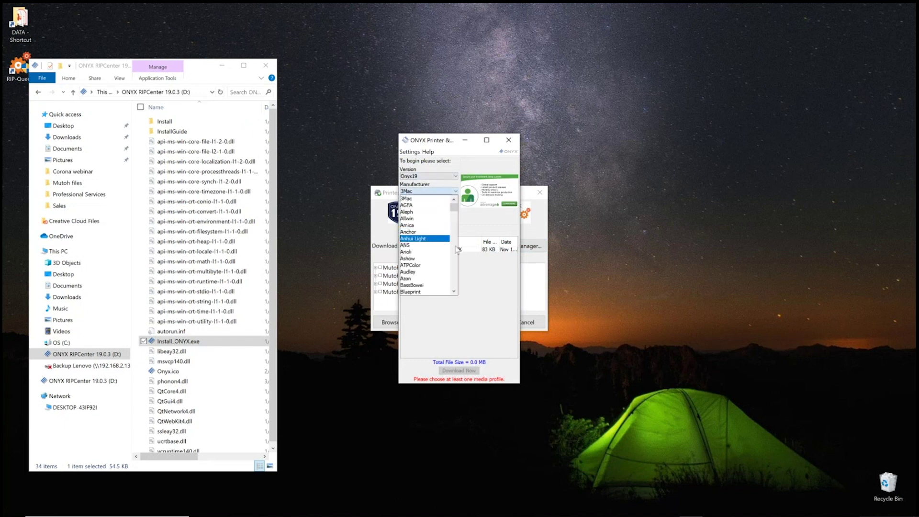
{"action": "left_click", "coordinate": [454, 286]}
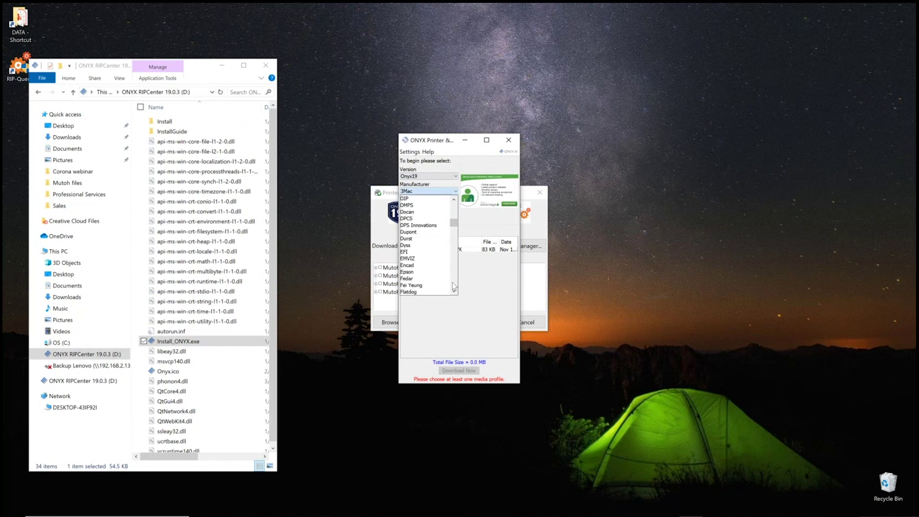
{"action": "left_click", "coordinate": [454, 286]}
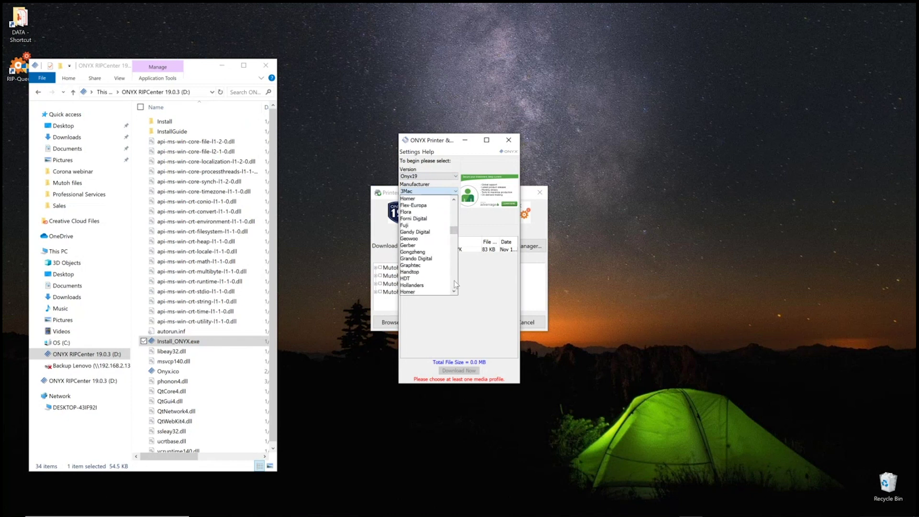
{"action": "left_click", "coordinate": [453, 286]}
{"action": "left_click", "coordinate": [453, 286]}
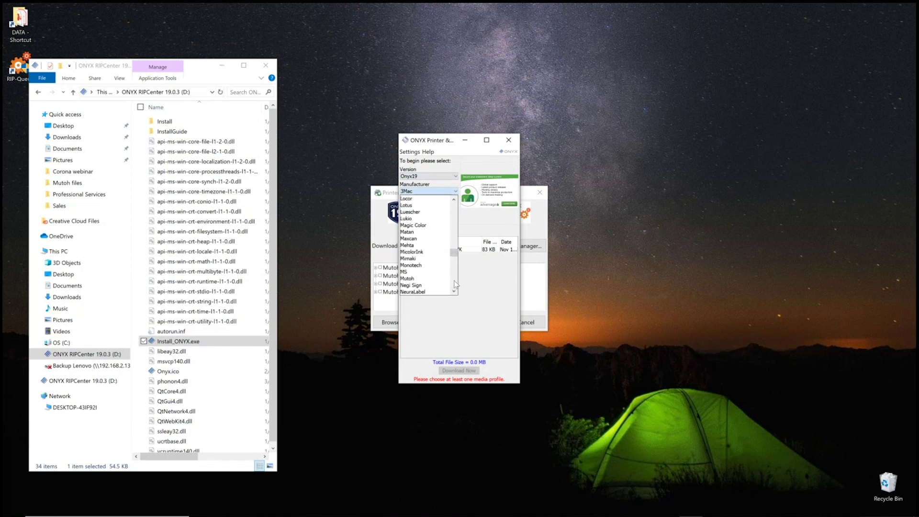
- Choose manufacturer Mutoh and printer Mutoh XpertJet 1682
{"action": "left_click", "coordinate": [423, 279]}
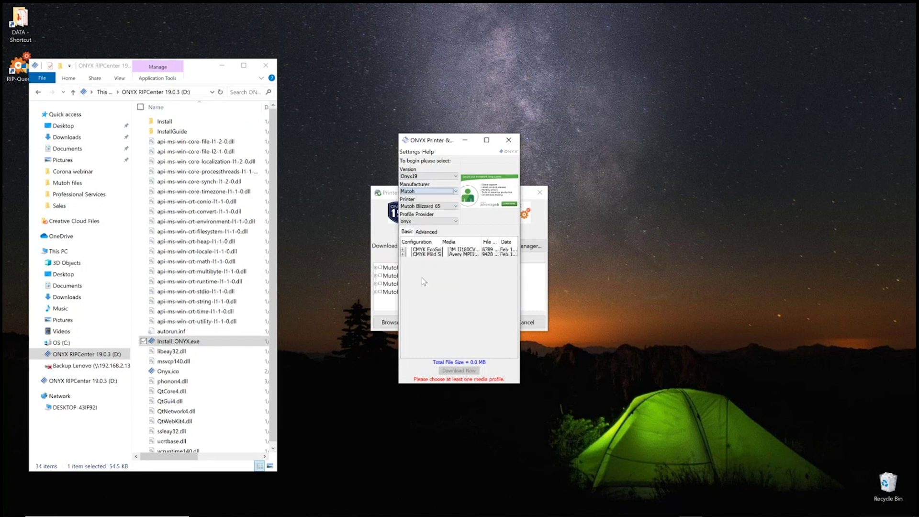
{"action": "left_click", "coordinate": [431, 209]}
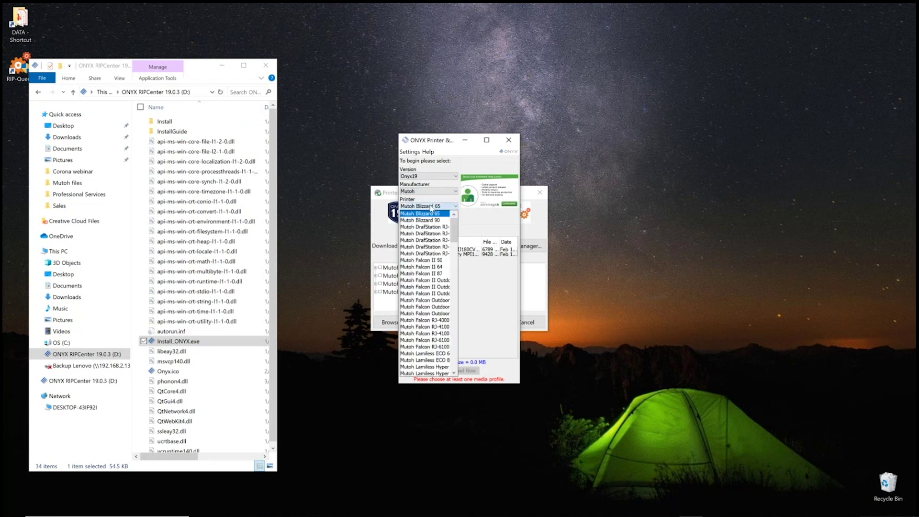
{"action": "left_click_drag", "start_coordinate": [455, 234], "coordinate": [454, 376]}
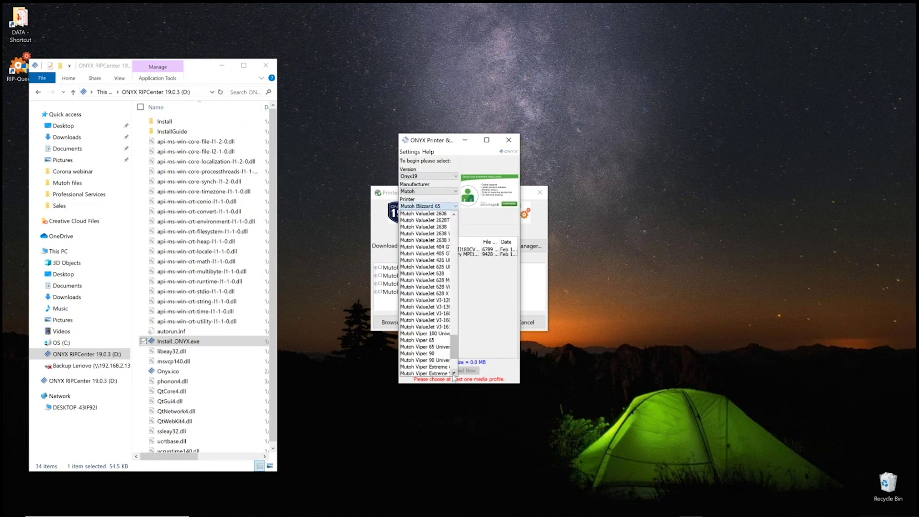
{"action": "left_click", "coordinate": [454, 374]}
{"action": "left_click", "coordinate": [454, 374]}
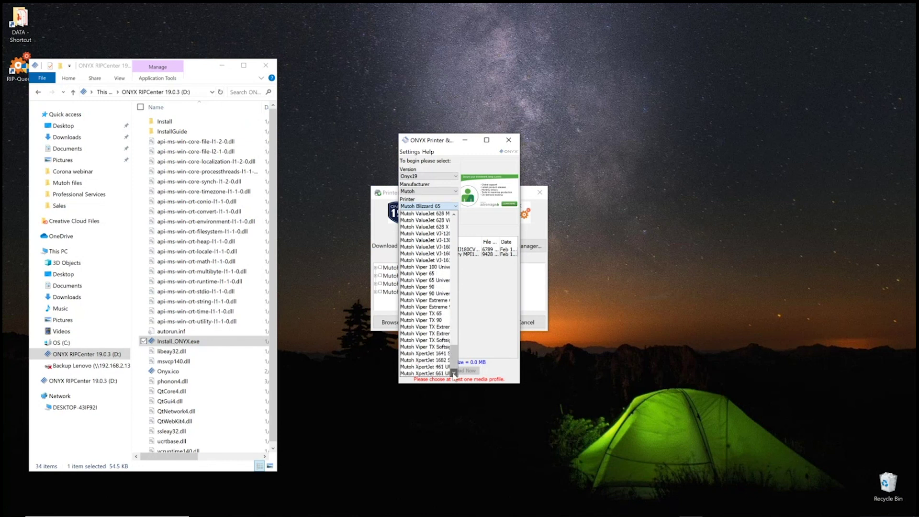
{"action": "left_click", "coordinate": [420, 360]}
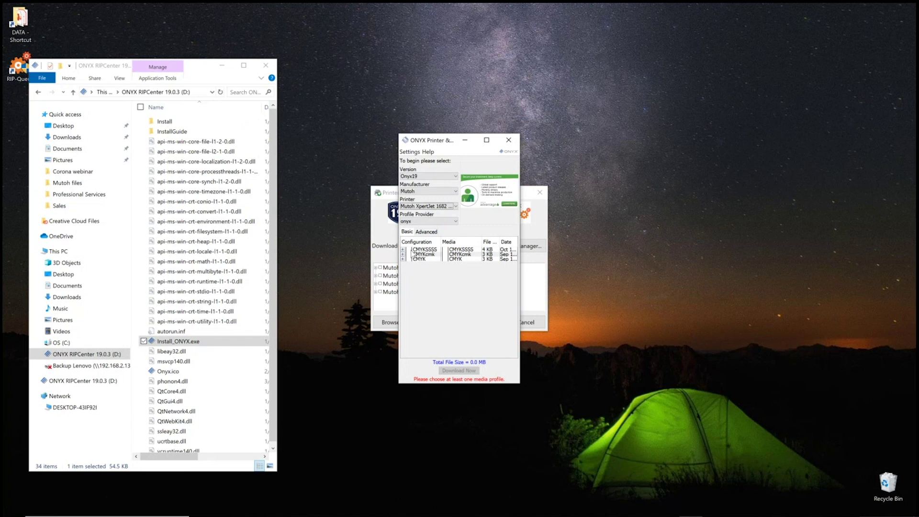
- Tick the CMYKSSSS, CMYKcmk and CMYK profiles and download them to the Desktop
{"action": "left_click", "coordinate": [410, 250]}
{"action": "left_click", "coordinate": [411, 254]}
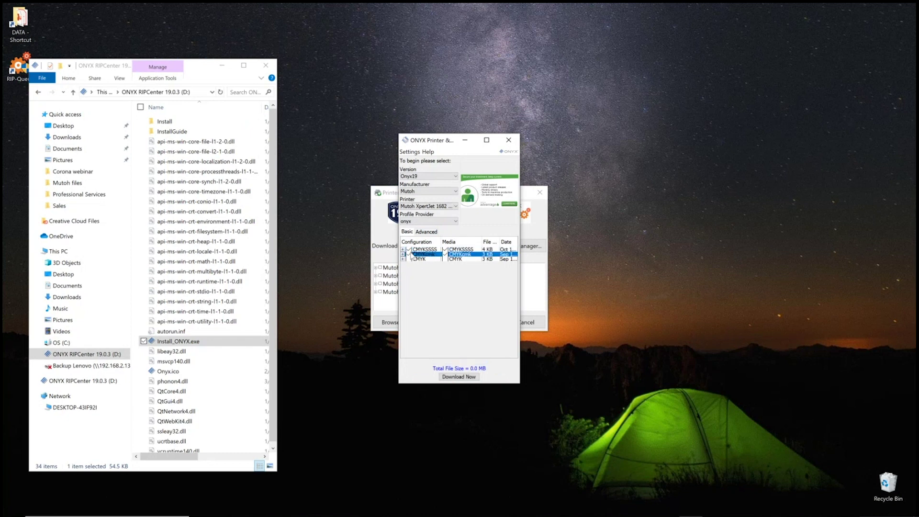
{"action": "left_click", "coordinate": [410, 259]}
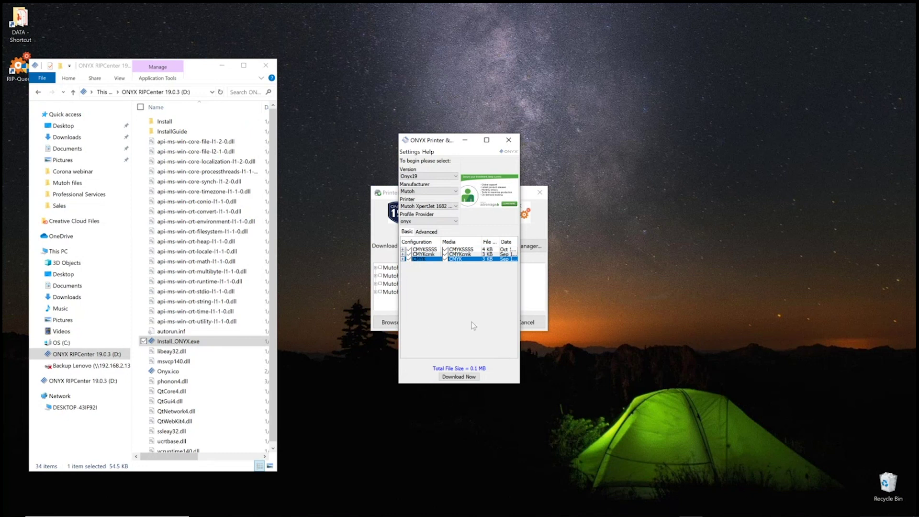
{"action": "left_click", "coordinate": [458, 377]}
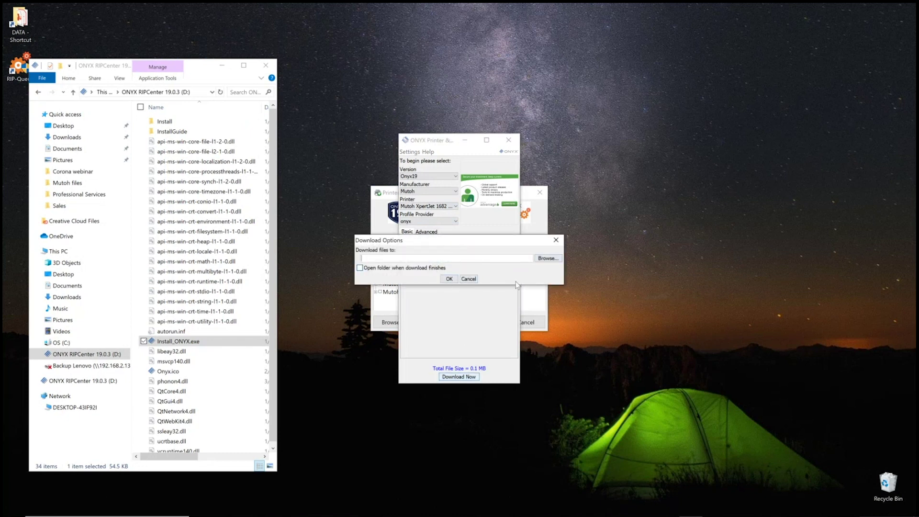
{"action": "left_click", "coordinate": [547, 259]}
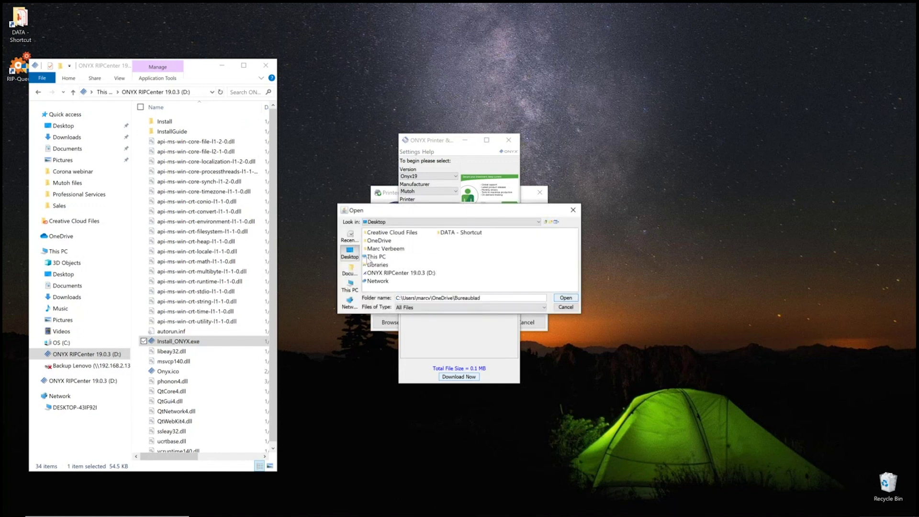
{"action": "left_click", "coordinate": [566, 297]}
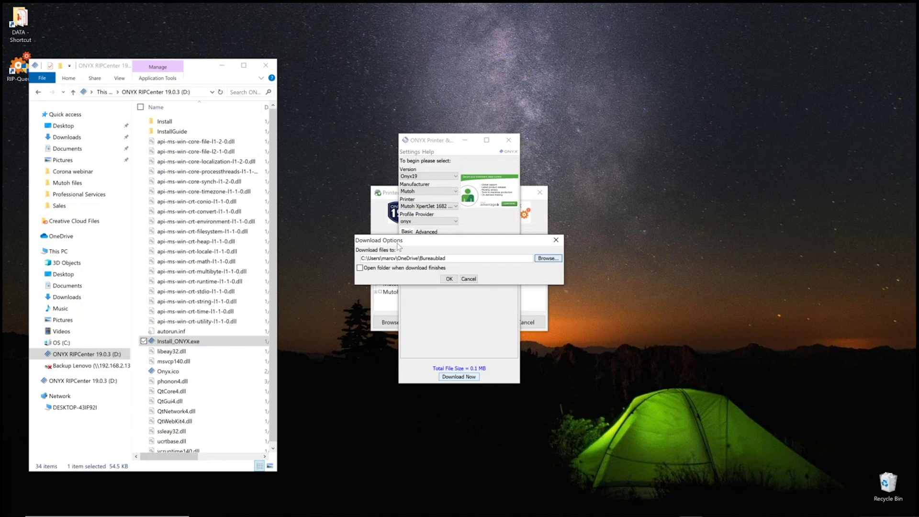
{"action": "left_click", "coordinate": [450, 279]}
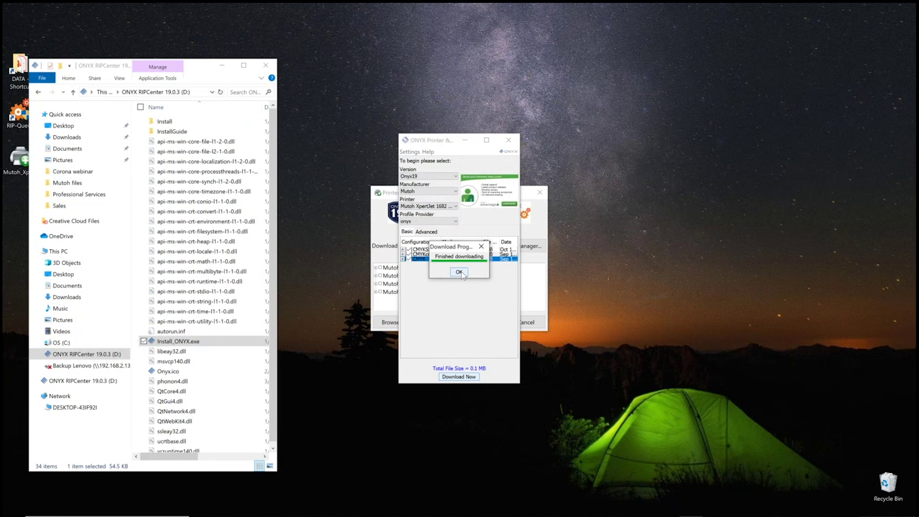
- Close the download manager and install Mutoh XpertJet 1682 SR-2 from the Desktop Mutoh_XpertJet_1682_SR.PrnInst file
{"action": "left_click", "coordinate": [459, 272]}
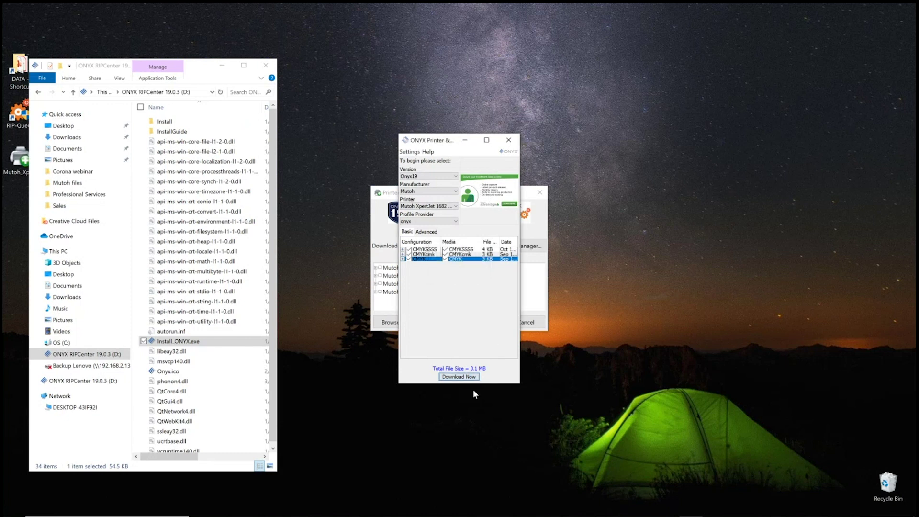
{"action": "left_click", "coordinate": [505, 139]}
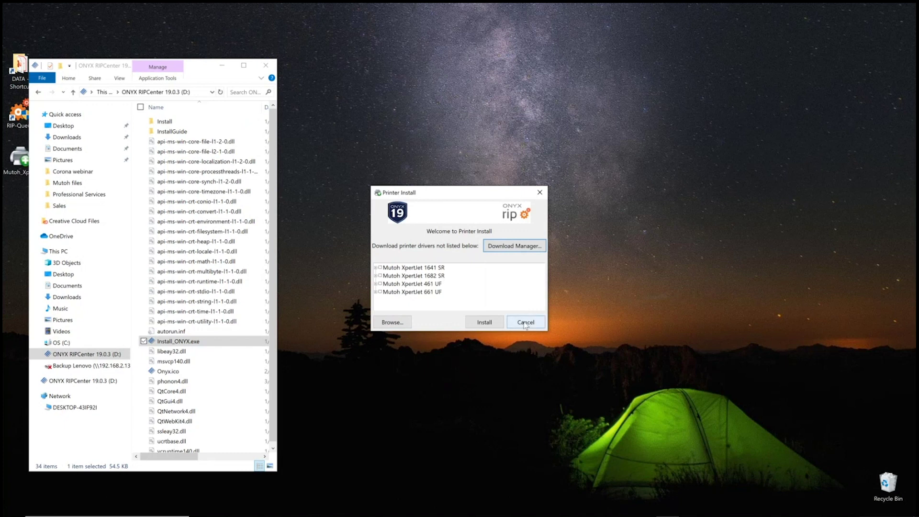
{"action": "left_click", "coordinate": [400, 324]}
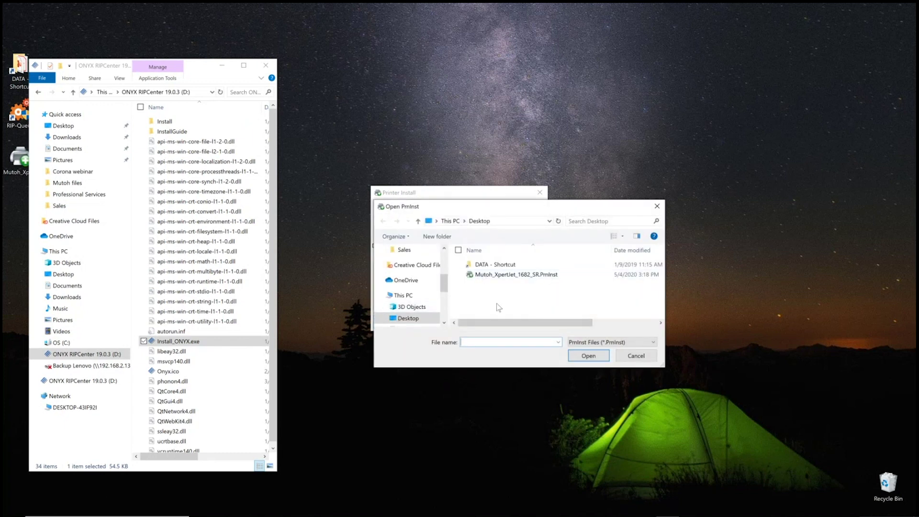
{"action": "left_click", "coordinate": [501, 277]}
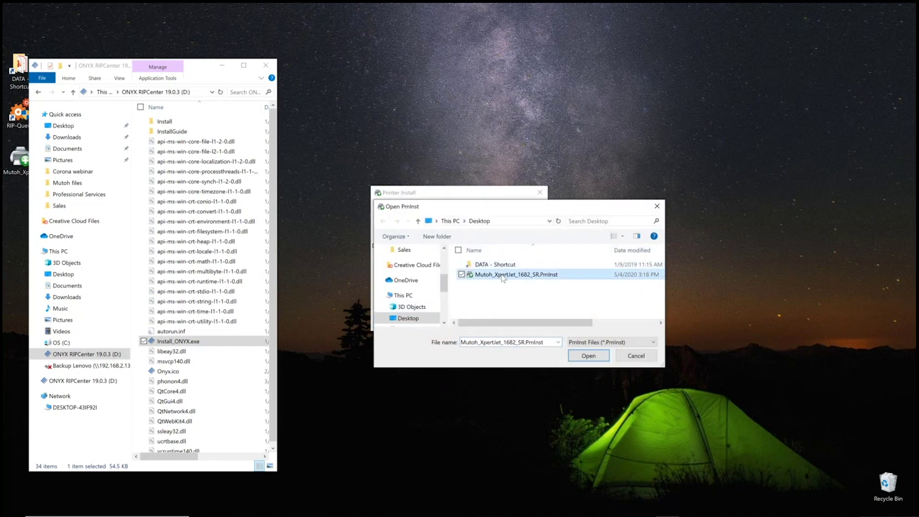
{"action": "left_click", "coordinate": [579, 356]}
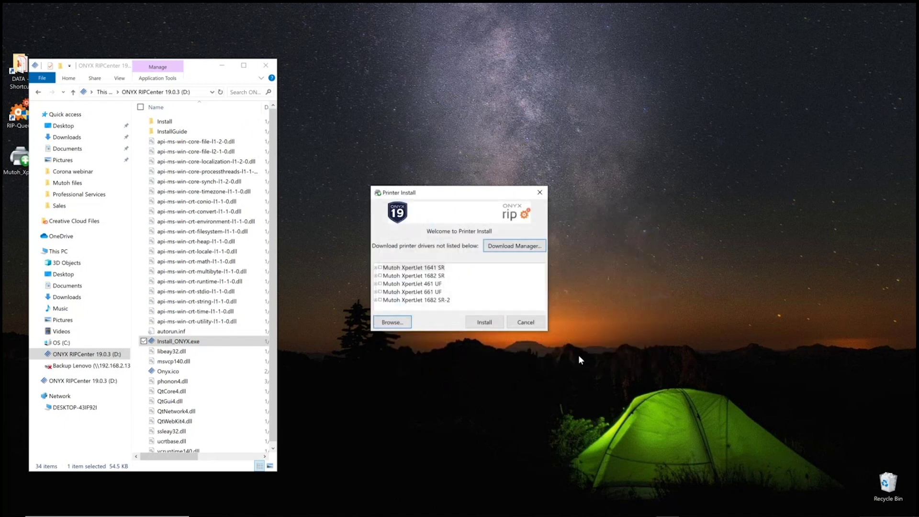
{"action": "left_click", "coordinate": [381, 300]}
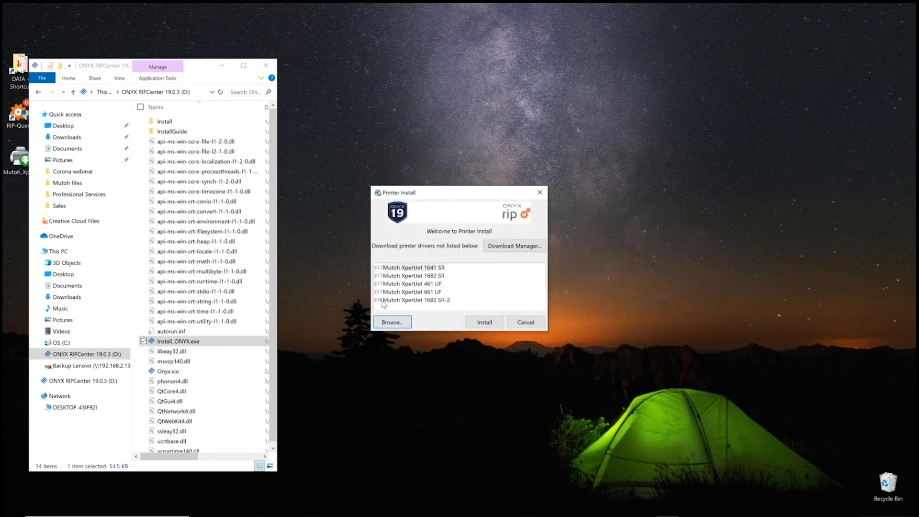
{"action": "left_click", "coordinate": [479, 322]}
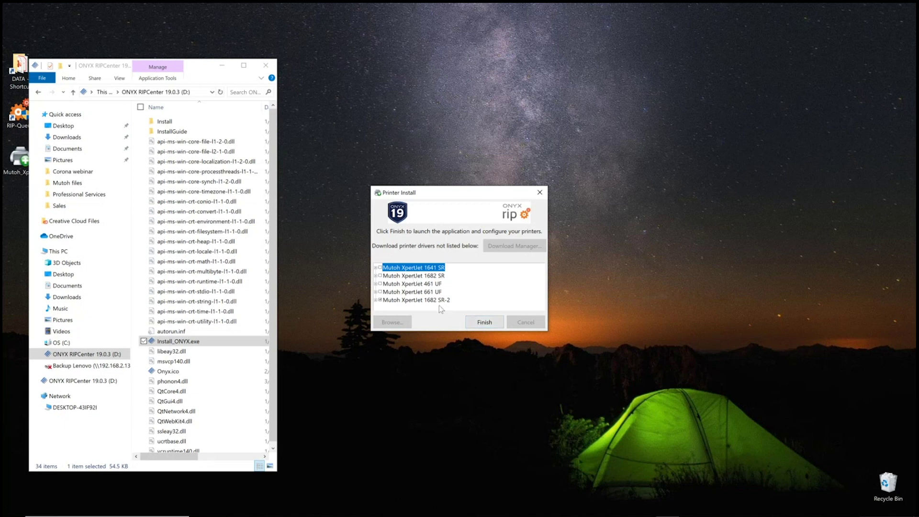
- Finish the printer install to open RIP-Queue and advance the Registration Wizard to sign-in
{"action": "left_click", "coordinate": [484, 323]}
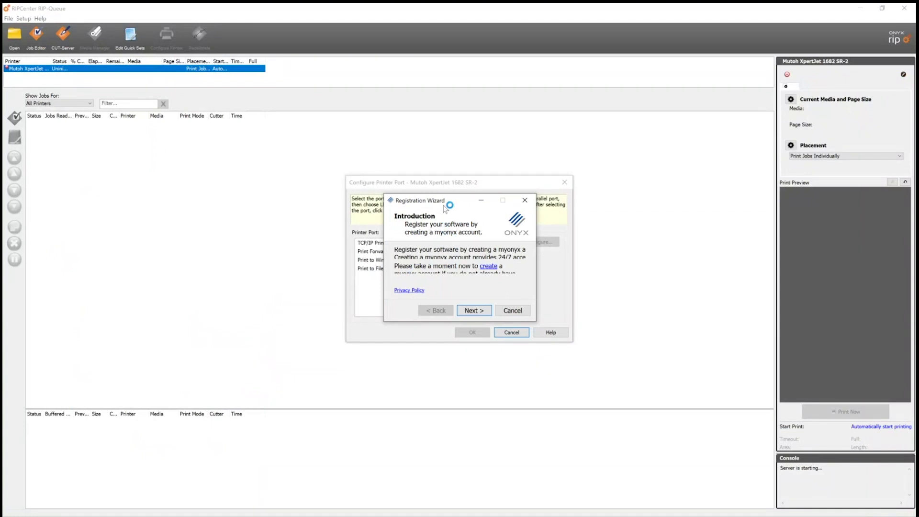
{"action": "left_click", "coordinate": [467, 311]}
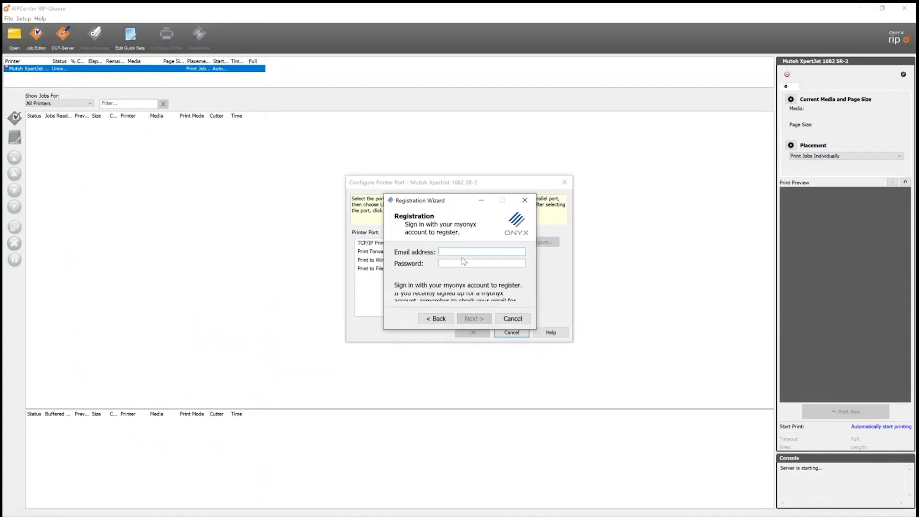
- Skip registration, close the file browser, and connect the printer via TCP/IP at 192.168.1.2, Port9100
{"action": "left_click", "coordinate": [518, 320]}
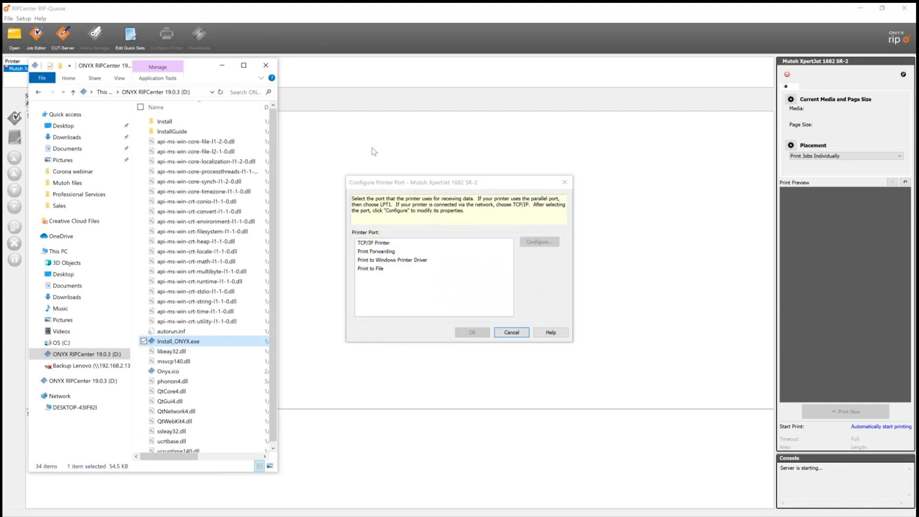
{"action": "left_click", "coordinate": [266, 66]}
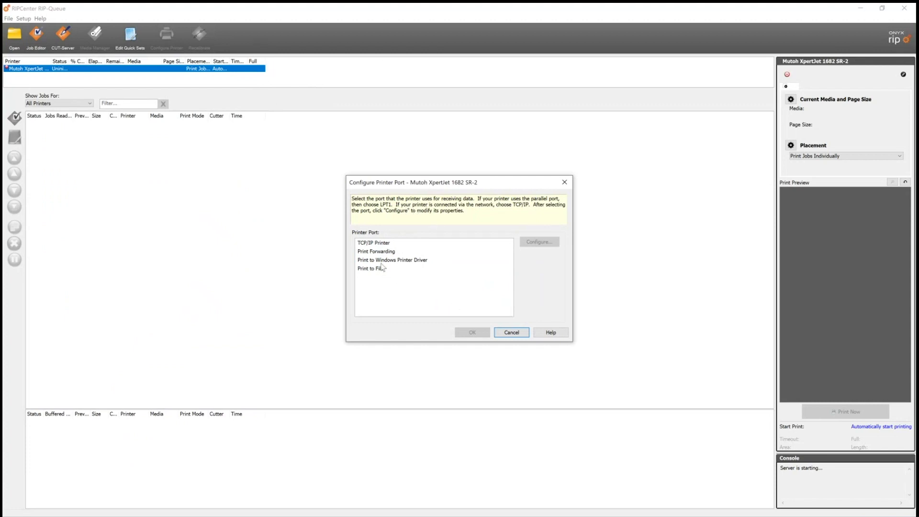
{"action": "left_click", "coordinate": [377, 243]}
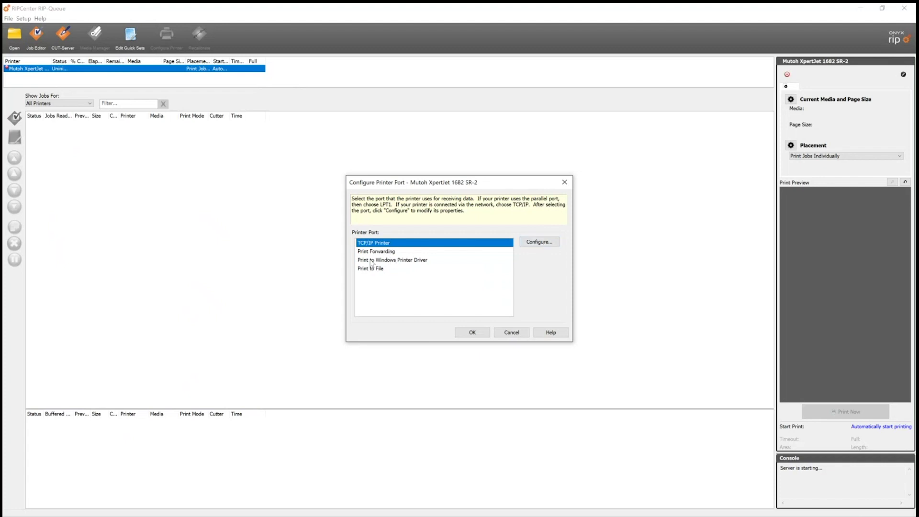
{"action": "left_click", "coordinate": [550, 245]}
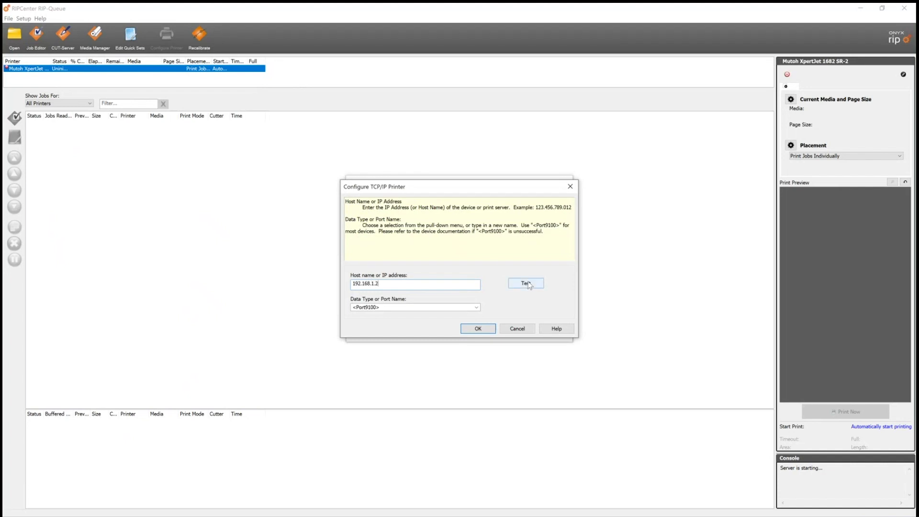
{"action": "left_click", "coordinate": [486, 330]}
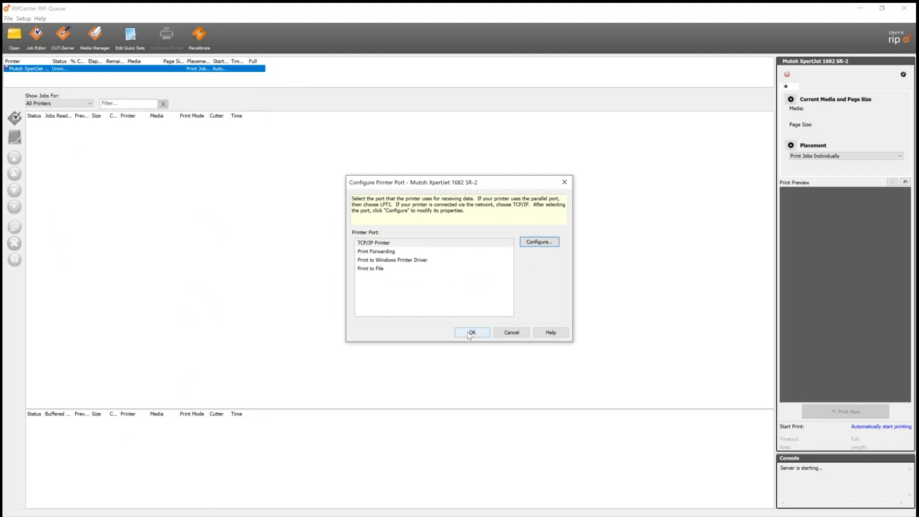
{"action": "left_click", "coordinate": [472, 334]}
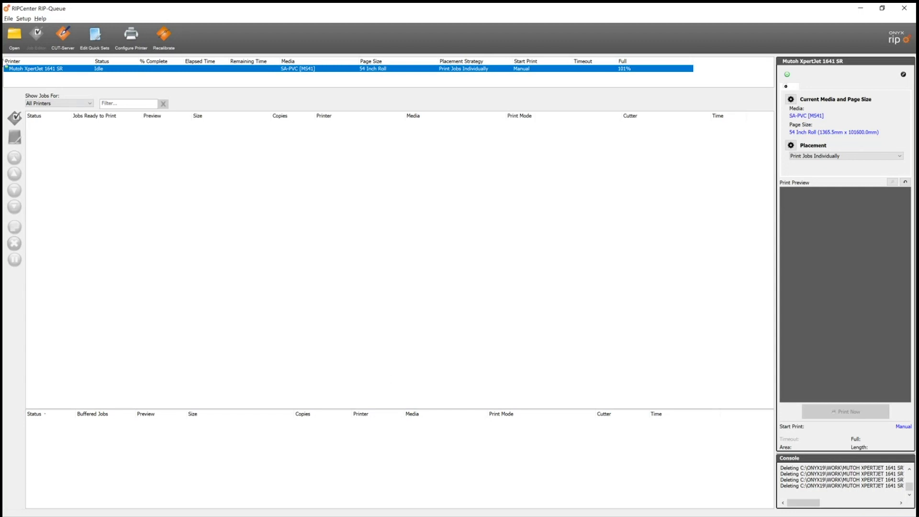
- Queue Mutoh-XpertJet-Dames ONYX.pdf as a new job using the Default quick set
{"action": "left_click", "coordinate": [20, 37]}
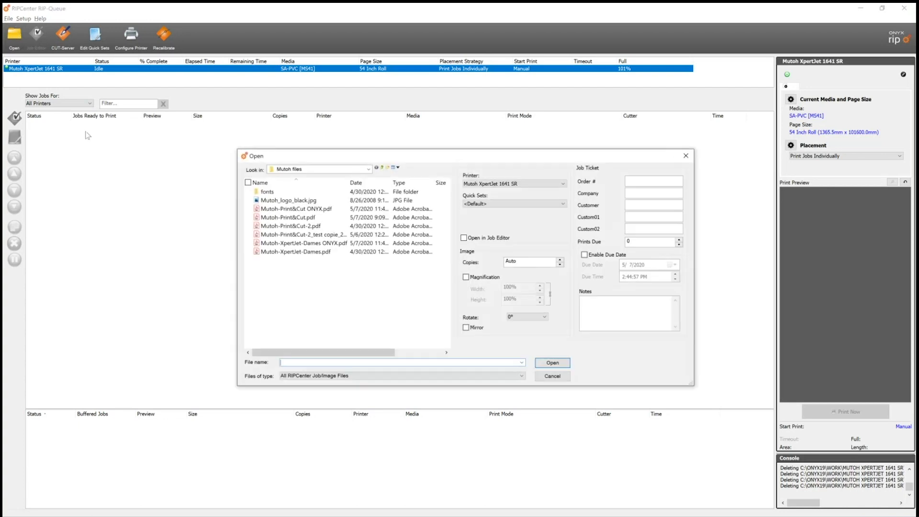
{"action": "left_click", "coordinate": [313, 244]}
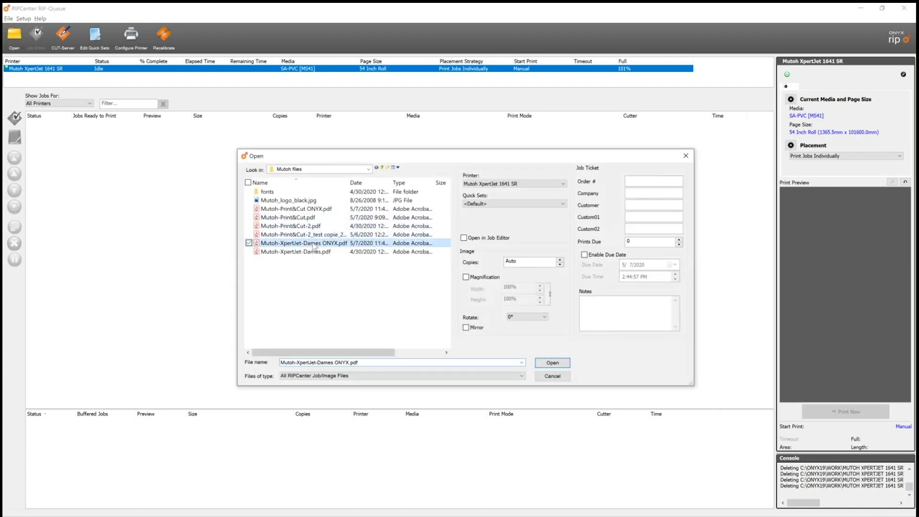
{"action": "left_click", "coordinate": [497, 205]}
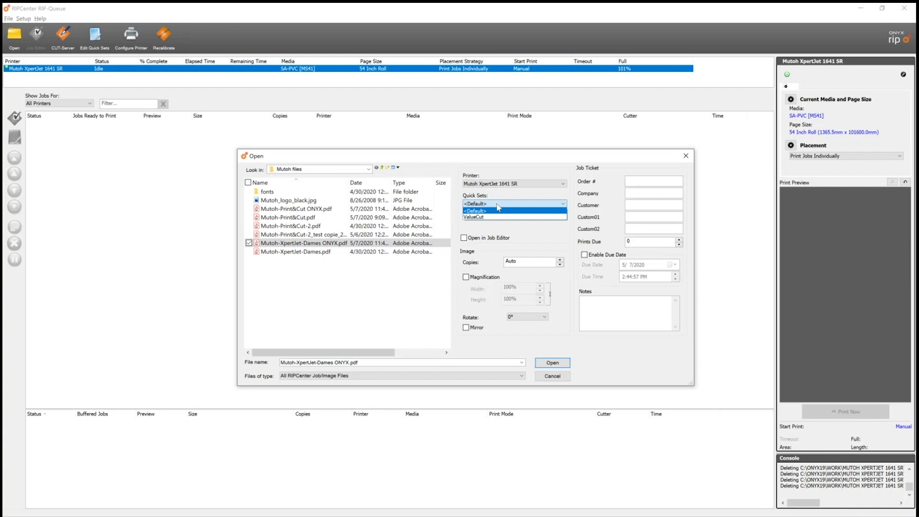
{"action": "left_click", "coordinate": [498, 211]}
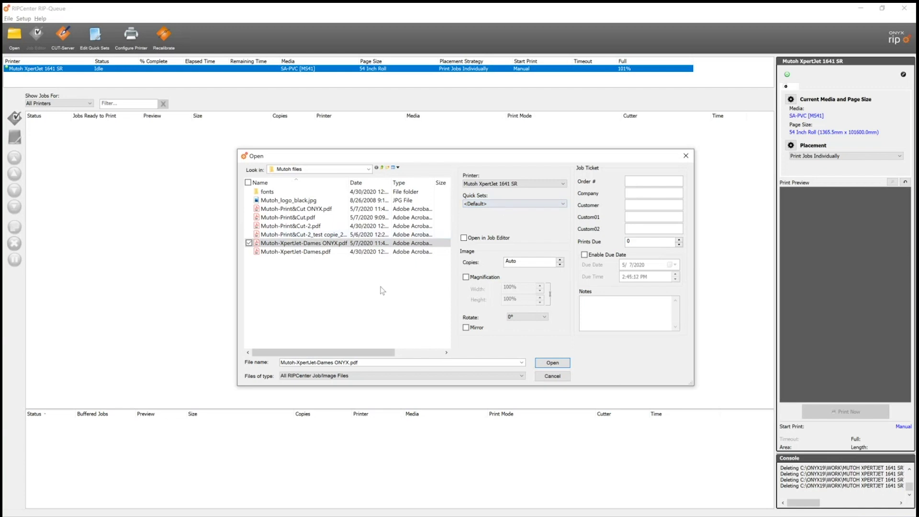
{"action": "left_click", "coordinate": [551, 363]}
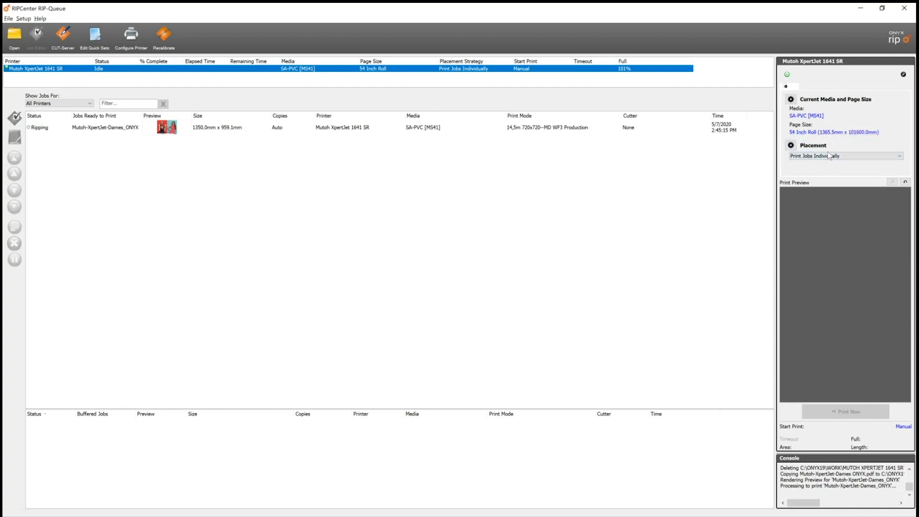
{"action": "left_click", "coordinate": [791, 146]}
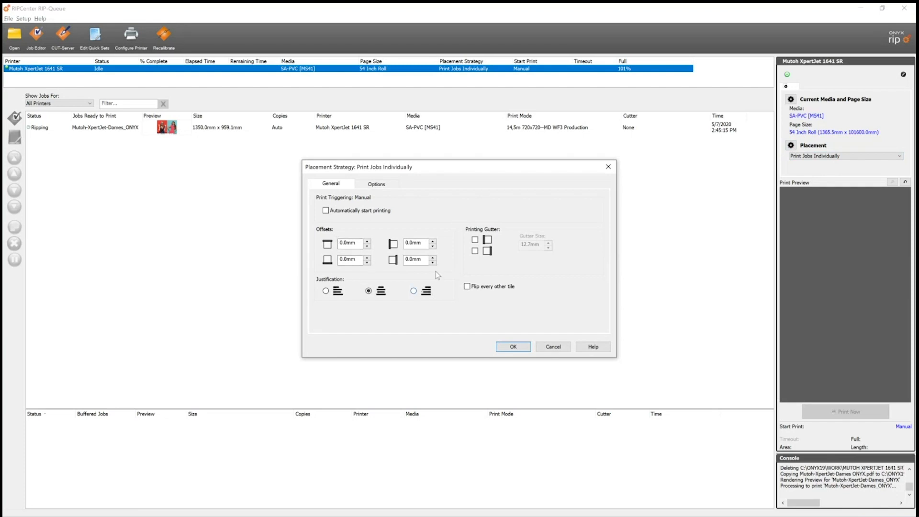
{"action": "left_click", "coordinate": [513, 347]}
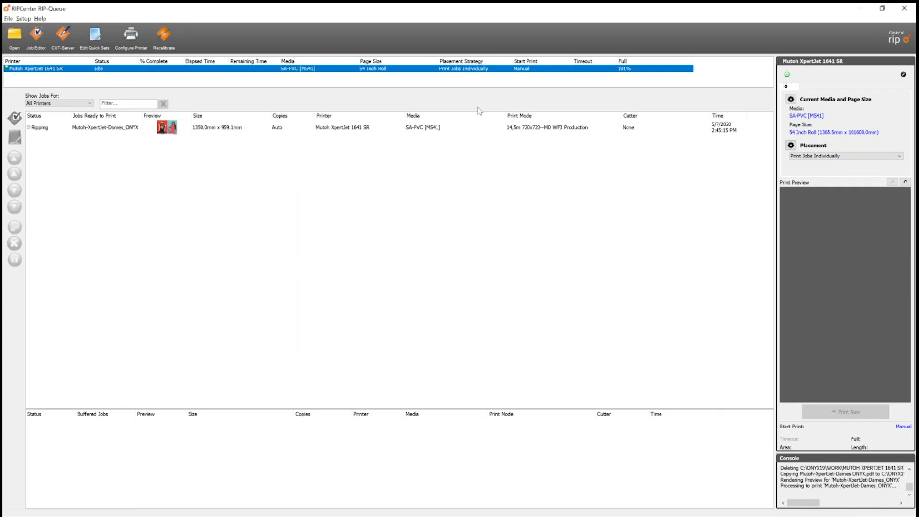
- Review the ripped Mutoh-XpertJet-Dames_ONYX job's properties and accept them with 1 copy
{"action": "left_click", "coordinate": [435, 129]}
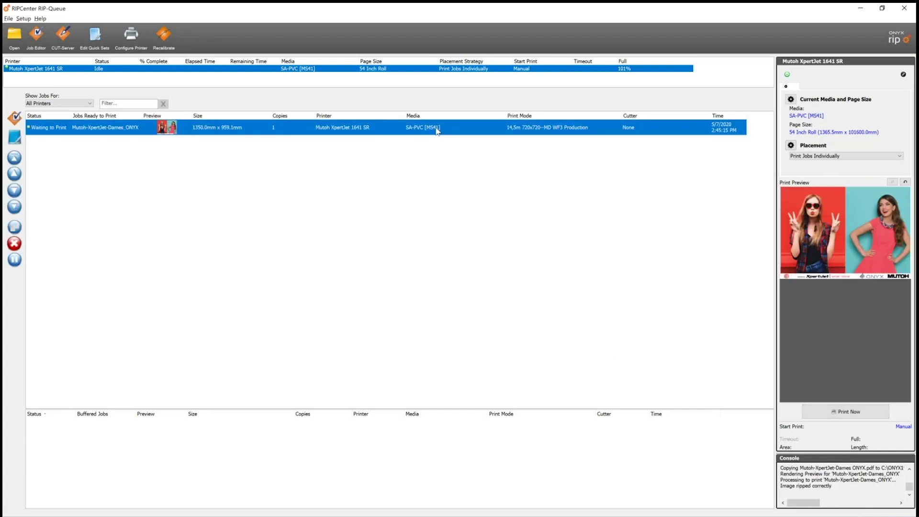
{"action": "double_click", "coordinate": [342, 128]}
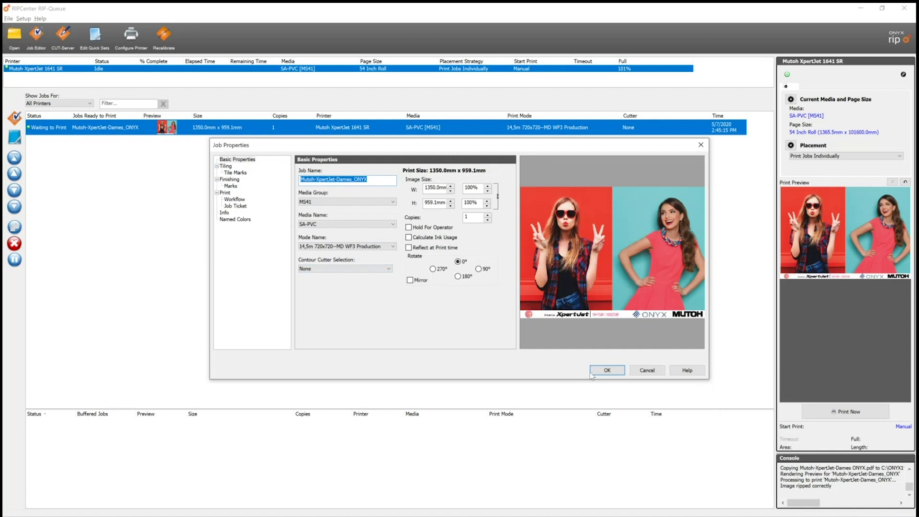
{"action": "left_click", "coordinate": [607, 370]}
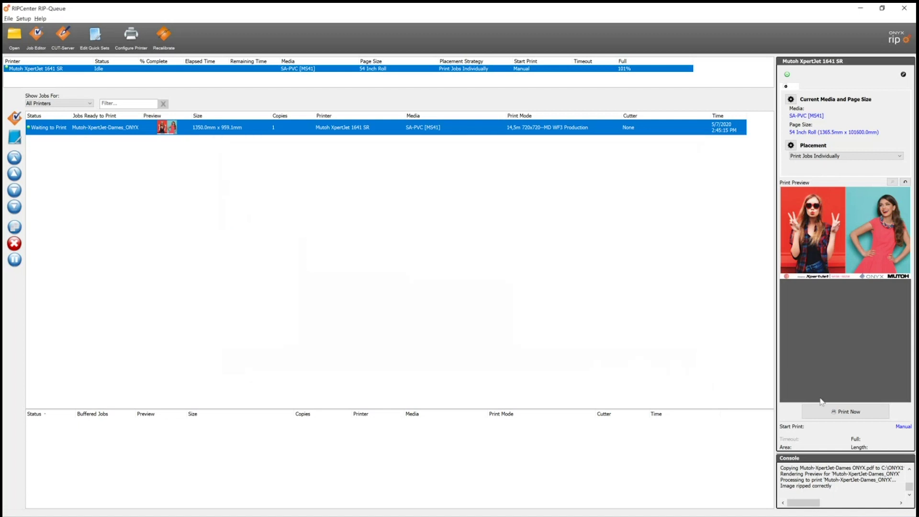
- Send the ripped Mutoh-XpertJet-Dames job to the Mutoh XpertJet with Print Now
{"action": "left_click", "coordinate": [844, 411]}
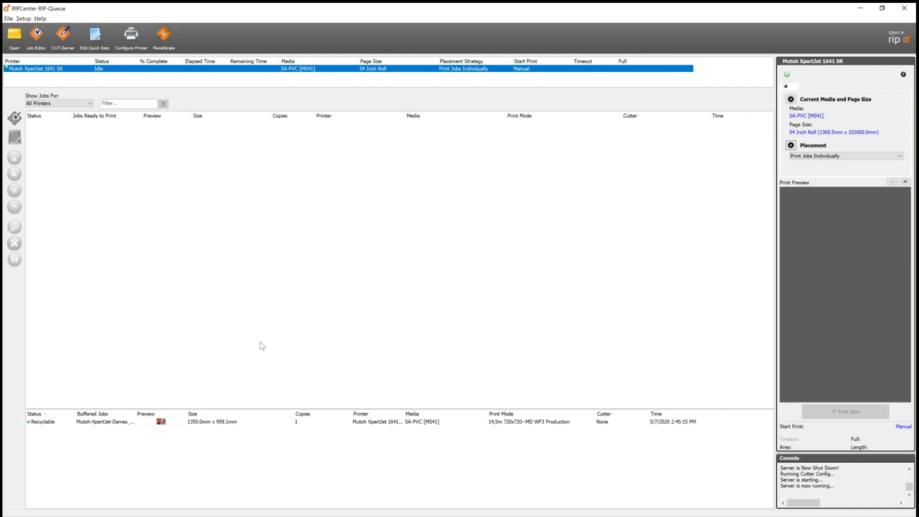
- Configure the server, confirming the processing stop, and accept the Mutoh ValueCut mark settings in Cutter Manager
{"action": "left_click", "coordinate": [9, 18]}
{"action": "left_click", "coordinate": [53, 106]}
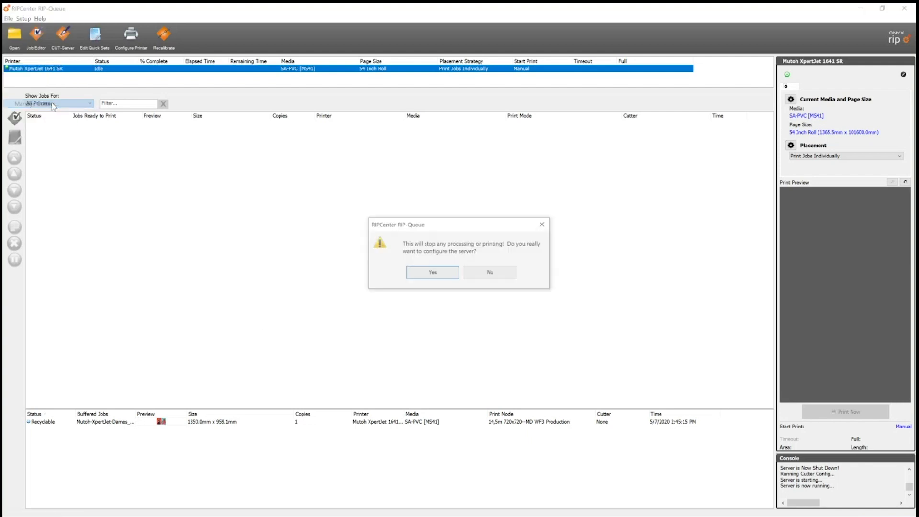
{"action": "left_click", "coordinate": [448, 272]}
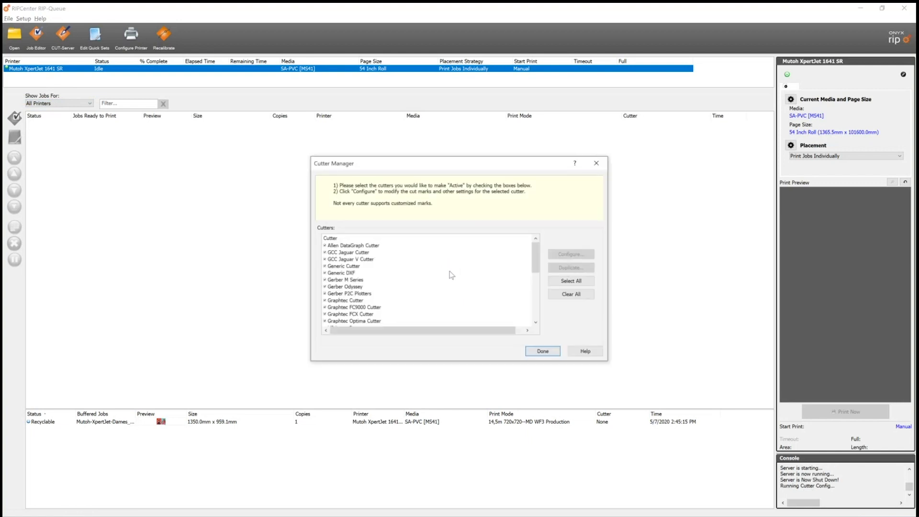
{"action": "left_click_drag", "start_coordinate": [540, 265], "coordinate": [541, 293]}
{"action": "left_click", "coordinate": [340, 294]}
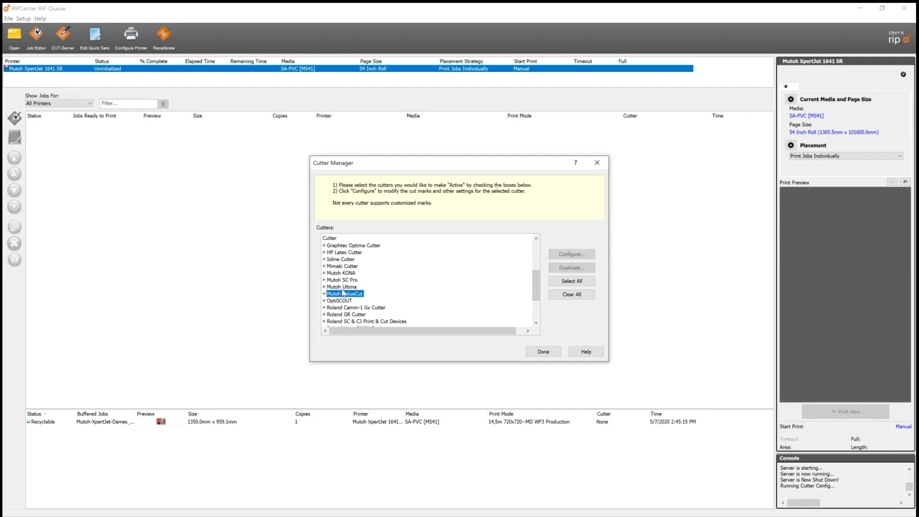
{"action": "left_click", "coordinate": [573, 255]}
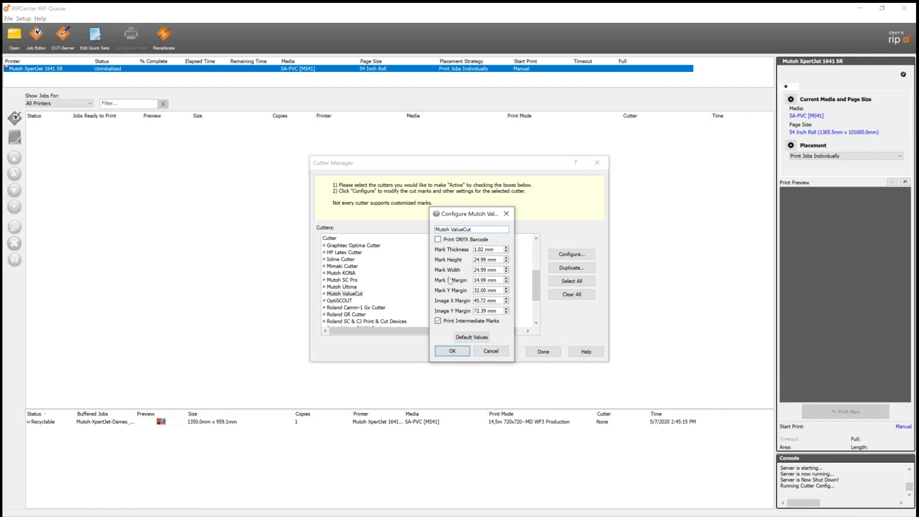
{"action": "left_click", "coordinate": [452, 352]}
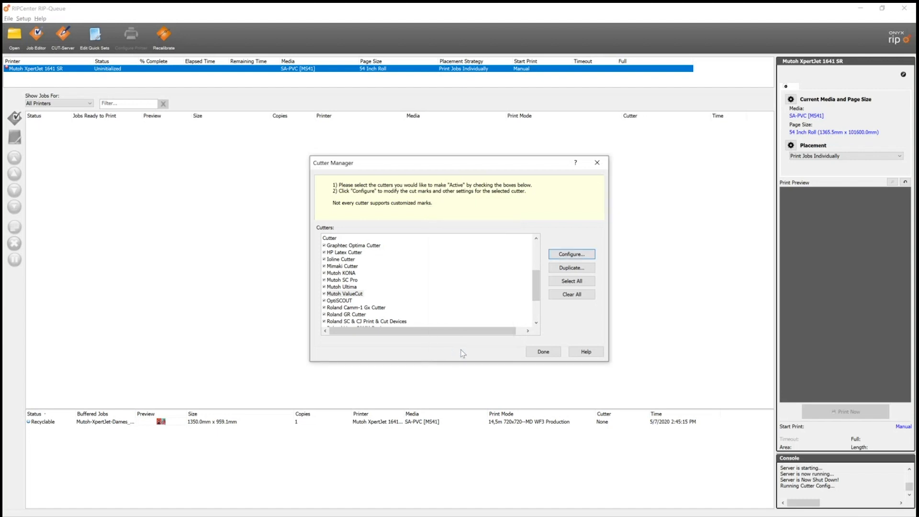
{"action": "left_click", "coordinate": [543, 351]}
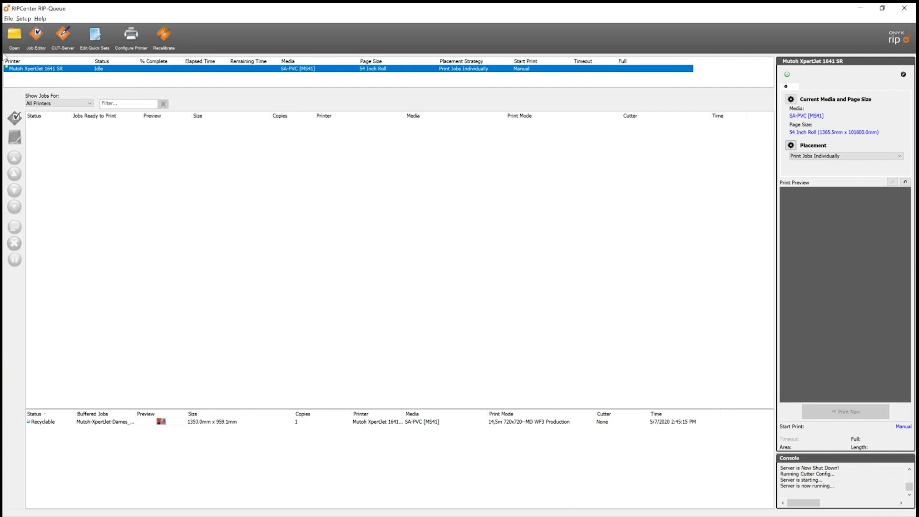
- Start CUT-Server and add a cutter of type Mutoh ValueCut
{"action": "left_click", "coordinate": [63, 38]}
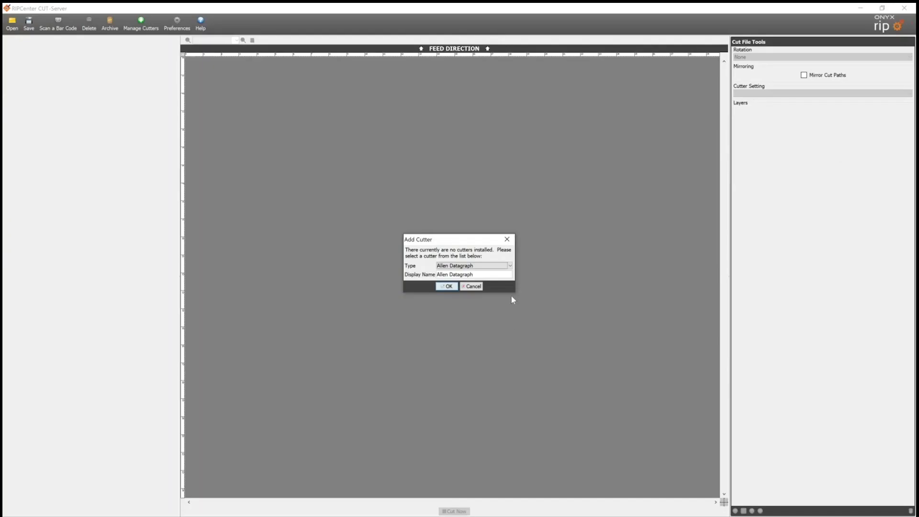
{"action": "left_click", "coordinate": [511, 266]}
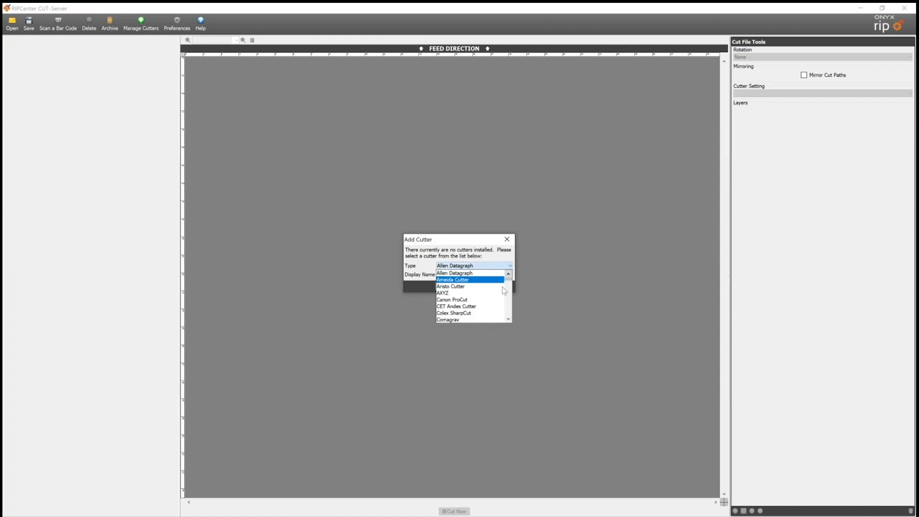
{"action": "scroll", "coordinate": [509, 310], "scroll_direction": "down", "scroll_amount": 3}
{"action": "scroll", "coordinate": [508, 310], "scroll_direction": "down", "scroll_amount": 8}
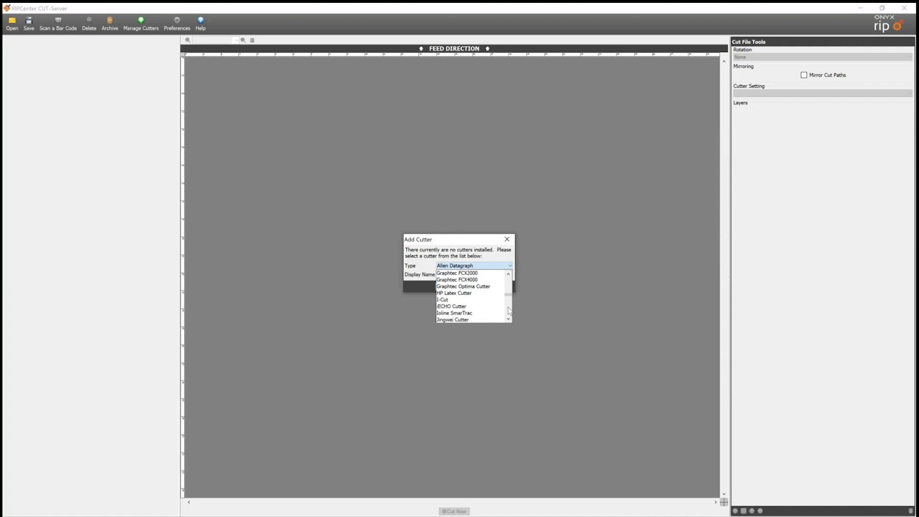
{"action": "scroll", "coordinate": [509, 310], "scroll_direction": "down", "scroll_amount": 3}
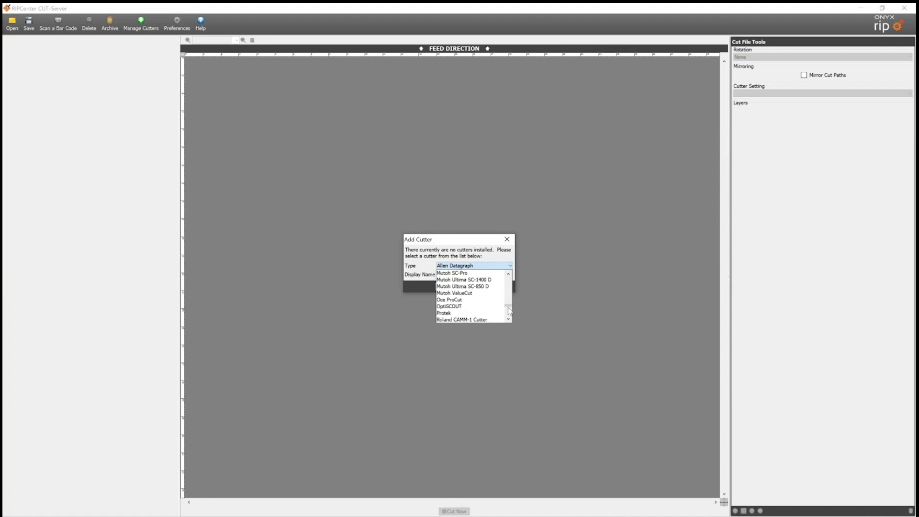
{"action": "left_click", "coordinate": [471, 293]}
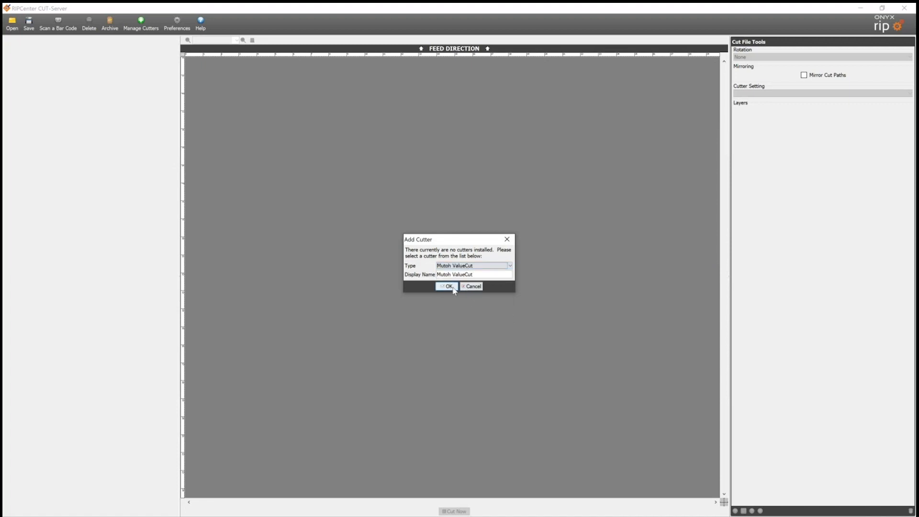
{"action": "left_click", "coordinate": [452, 287]}
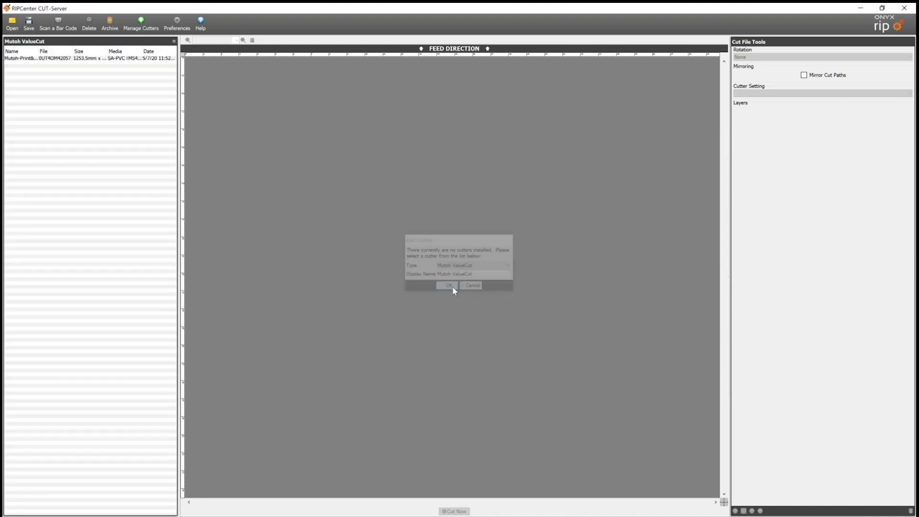
{"action": "left_click", "coordinate": [142, 23]}
{"action": "left_click", "coordinate": [437, 231]}
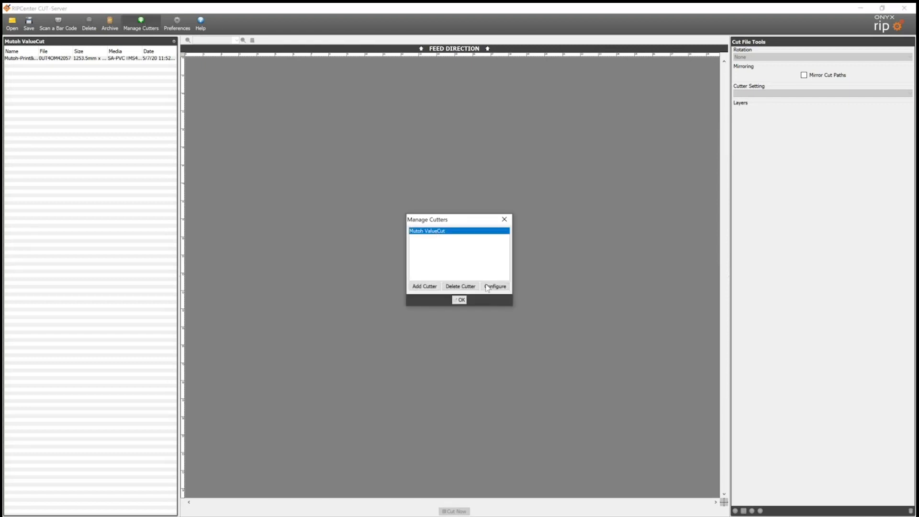
{"action": "left_click", "coordinate": [495, 287]}
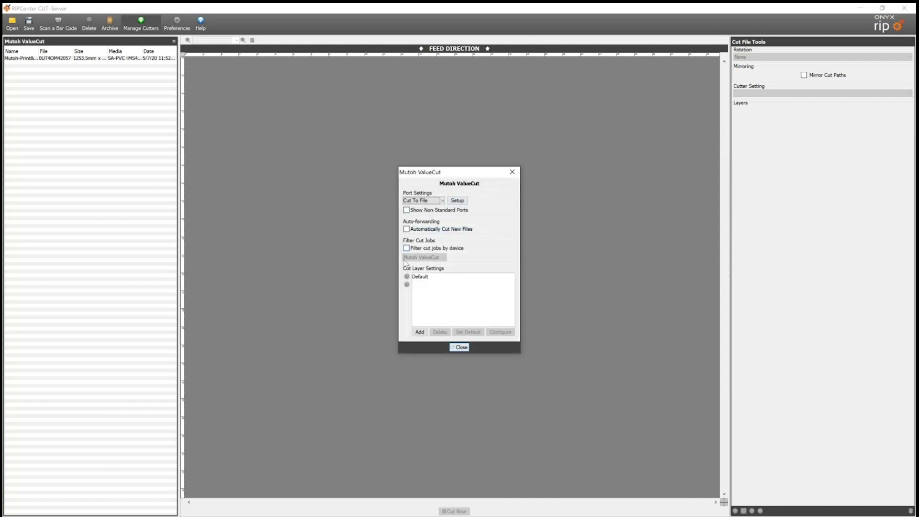
{"action": "left_click", "coordinate": [443, 201]}
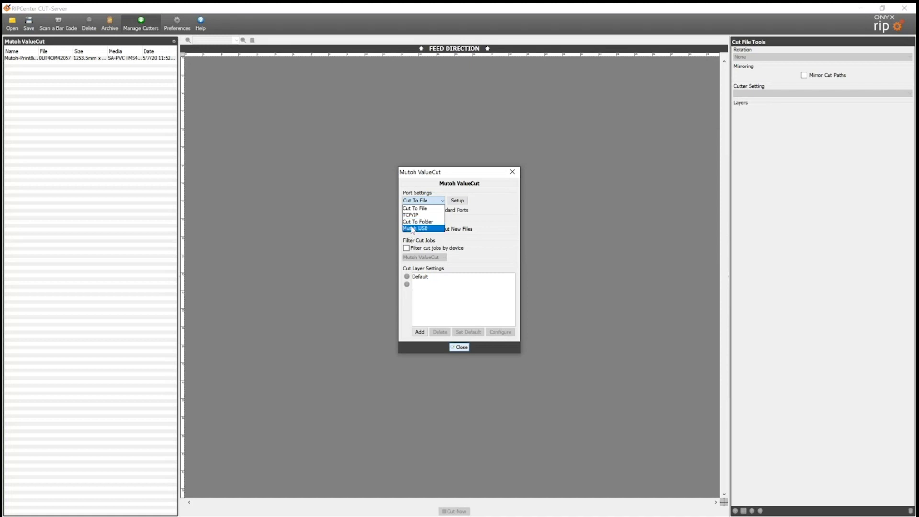
{"action": "left_click", "coordinate": [496, 211]}
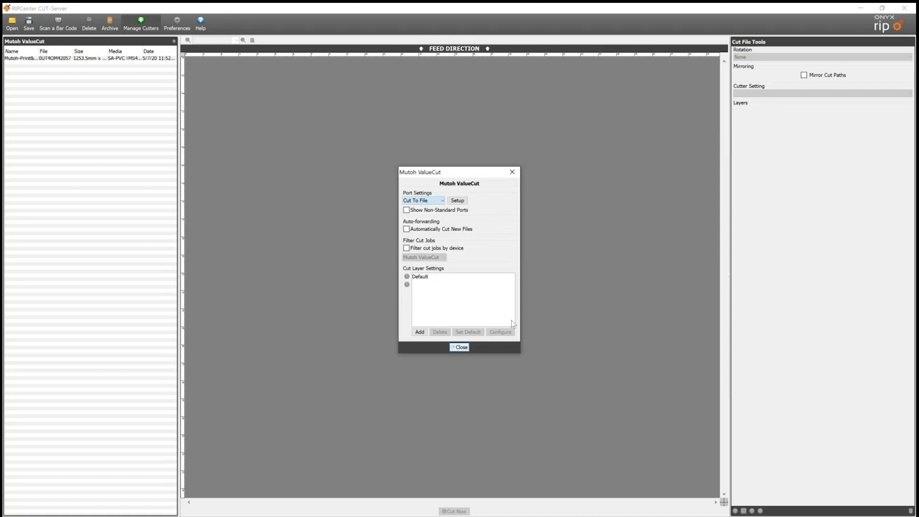
{"action": "left_click", "coordinate": [462, 348]}
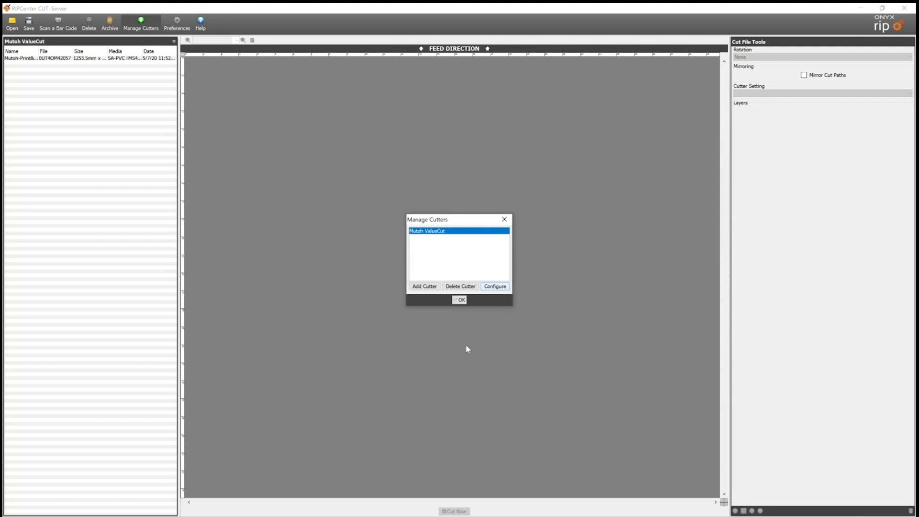
{"action": "left_click", "coordinate": [460, 300]}
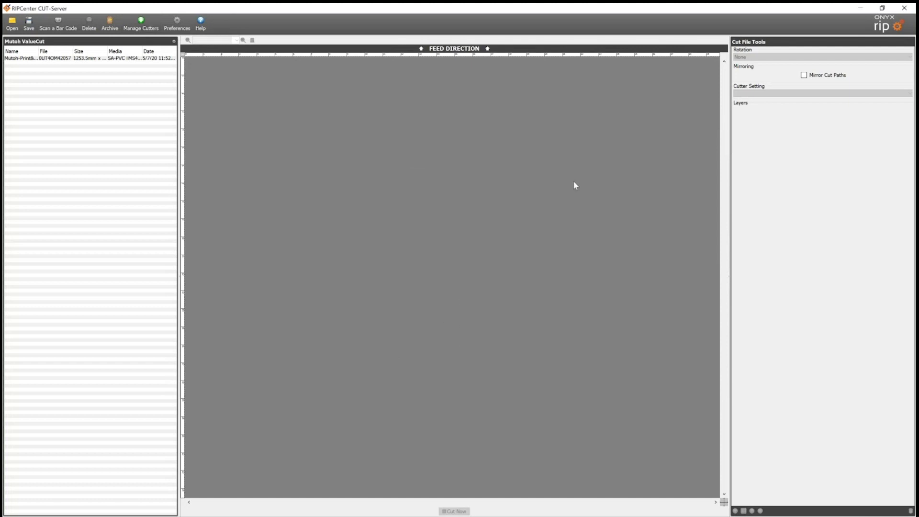
{"action": "key", "text": "alt+Tab"}
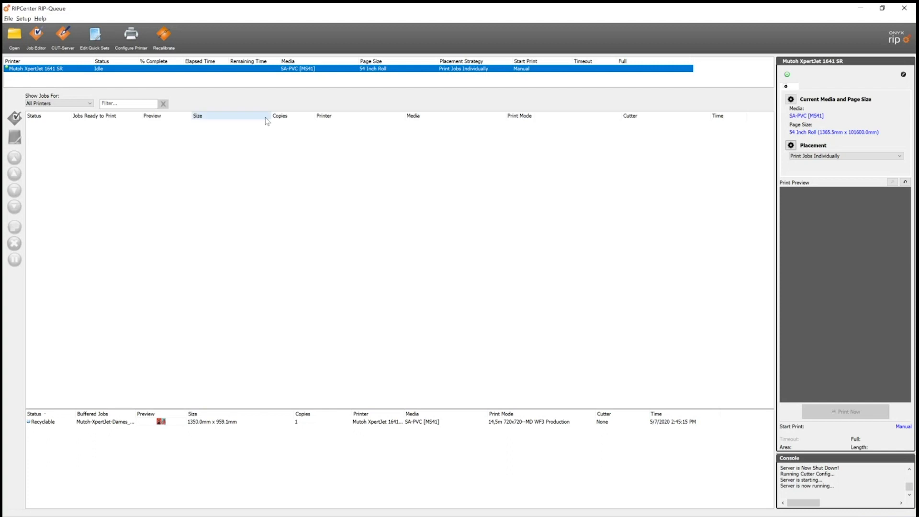
{"action": "left_click", "coordinate": [95, 40]}
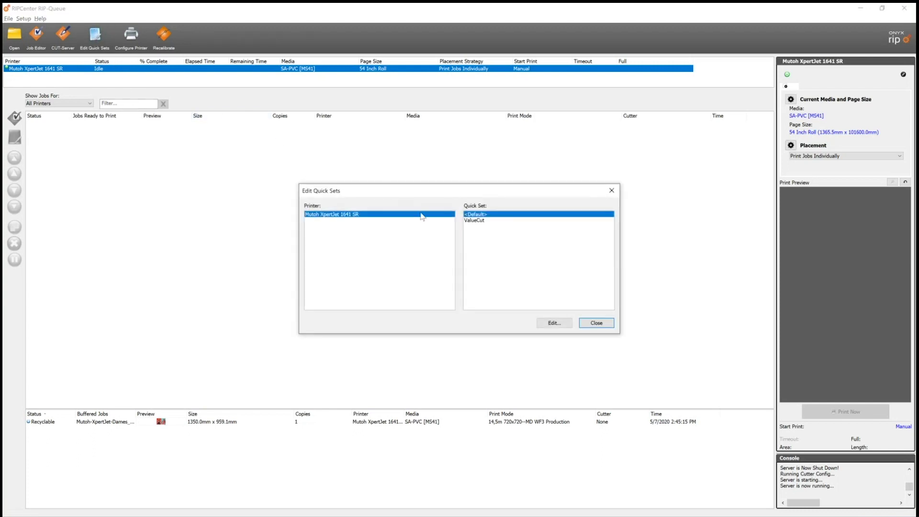
{"action": "left_click", "coordinate": [479, 220]}
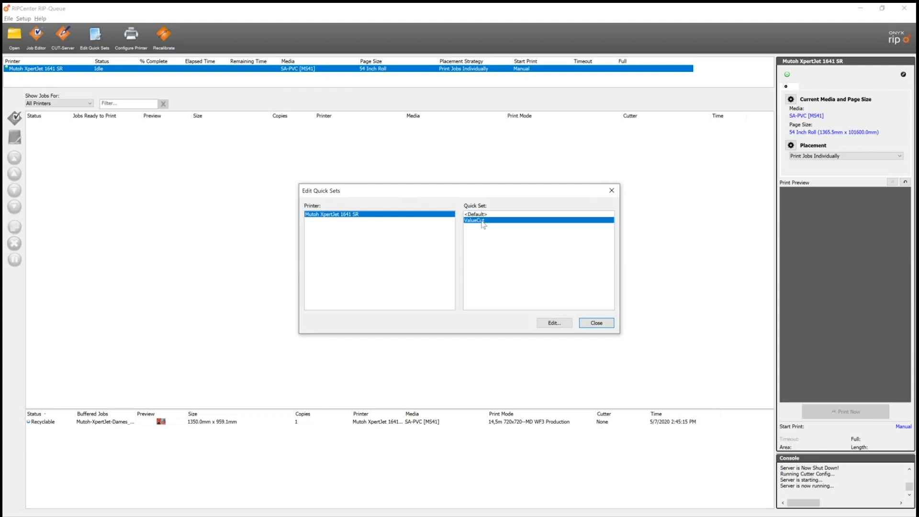
{"action": "left_click", "coordinate": [555, 323]}
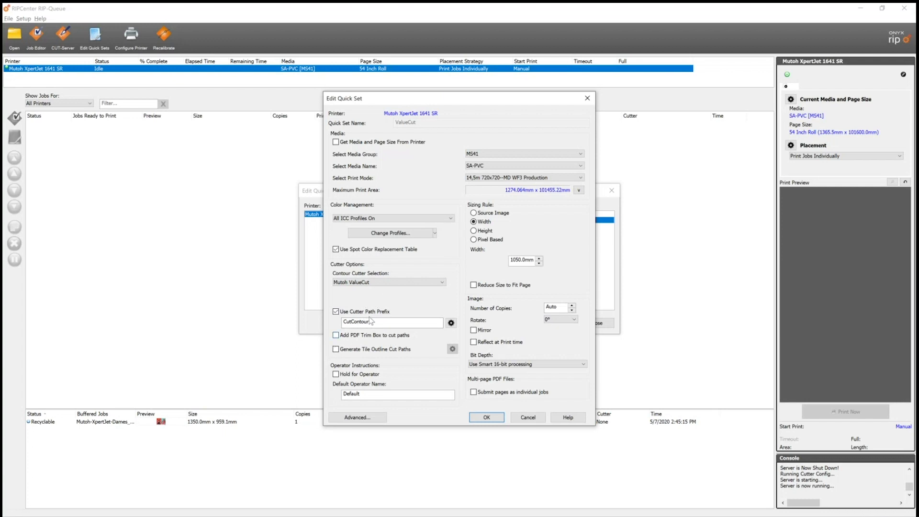
{"action": "left_click", "coordinate": [488, 417]}
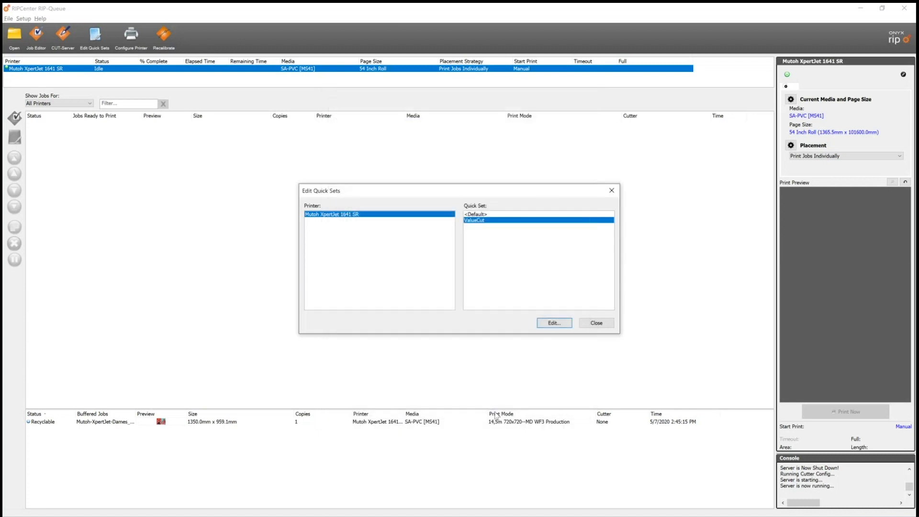
- Load Mutoh-Print&Cut ONYX.pdf with the ValueCut quick set and select the new job row
{"action": "left_click", "coordinate": [594, 323]}
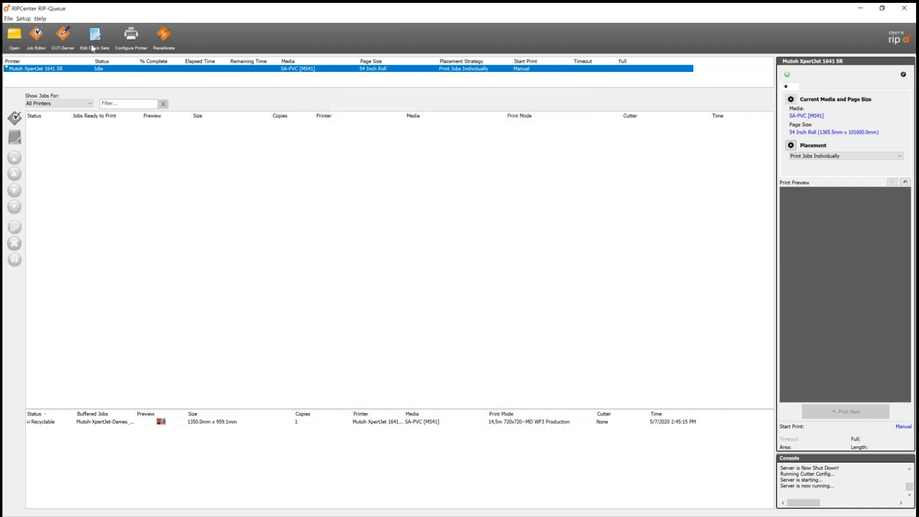
{"action": "left_click", "coordinate": [14, 34]}
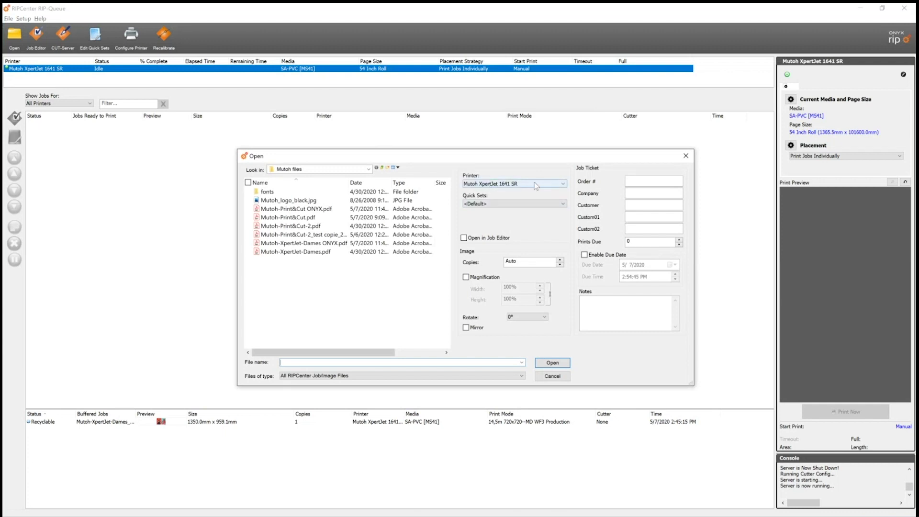
{"action": "left_click", "coordinate": [523, 204]}
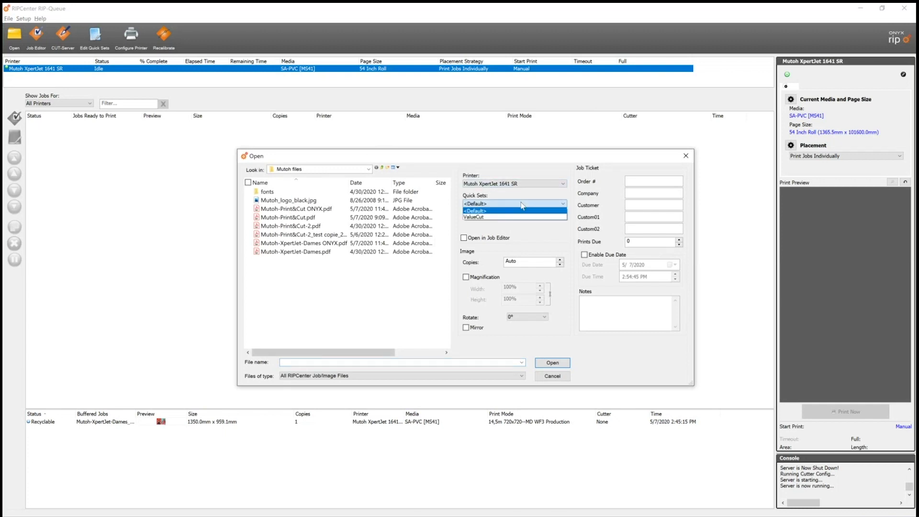
{"action": "left_click", "coordinate": [483, 218]}
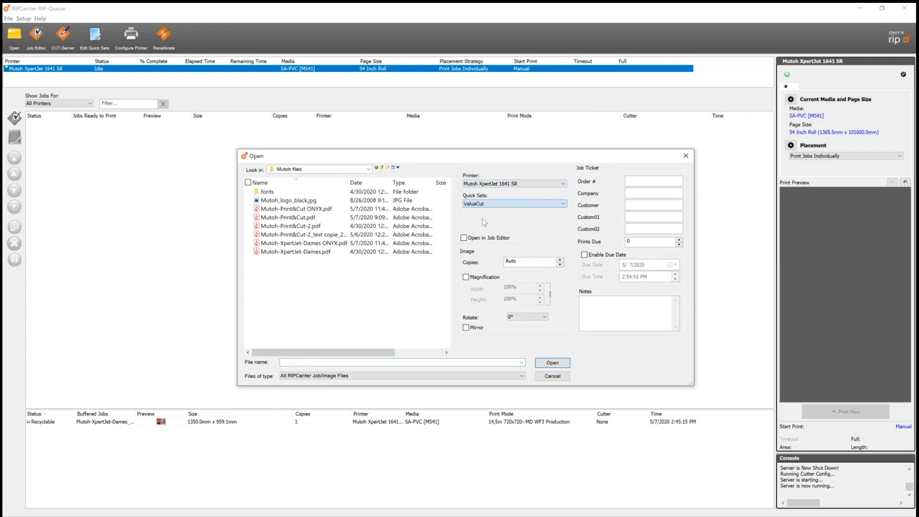
{"action": "left_click", "coordinate": [293, 212]}
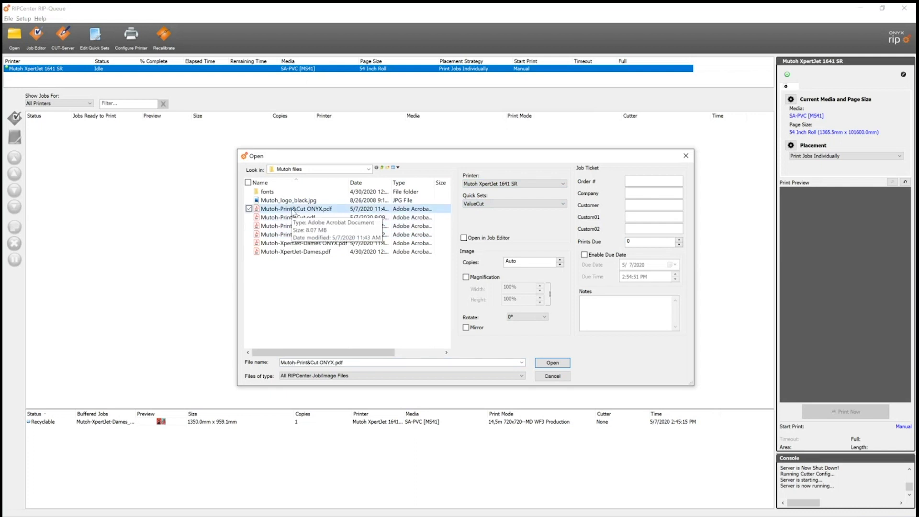
{"action": "left_click", "coordinate": [537, 364]}
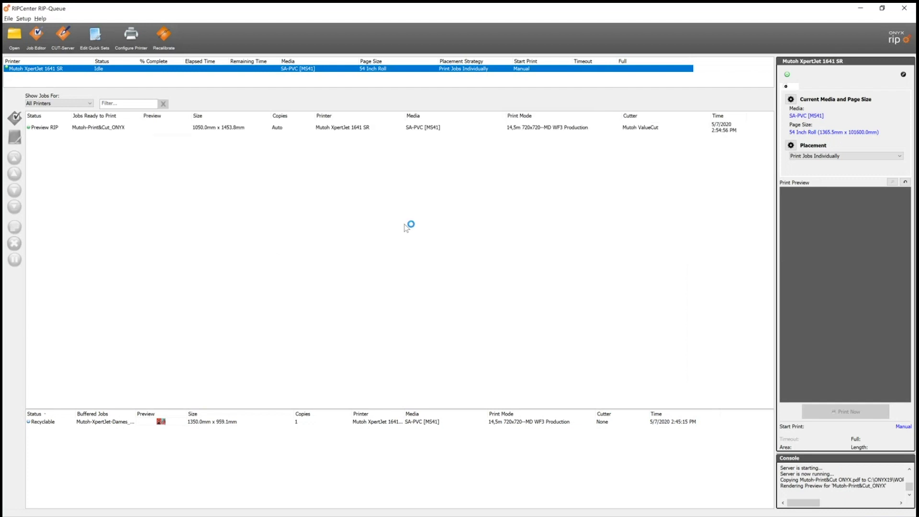
{"action": "left_click", "coordinate": [355, 134]}
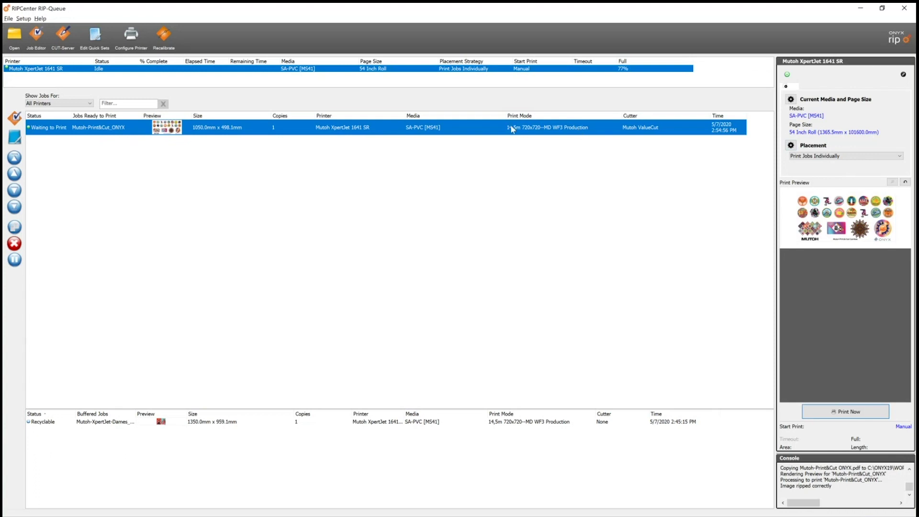
- Check the Mutoh-Print&Cut_ONYX cut-path preview in Job Editor, then submit the job
{"action": "double_click", "coordinate": [402, 133]}
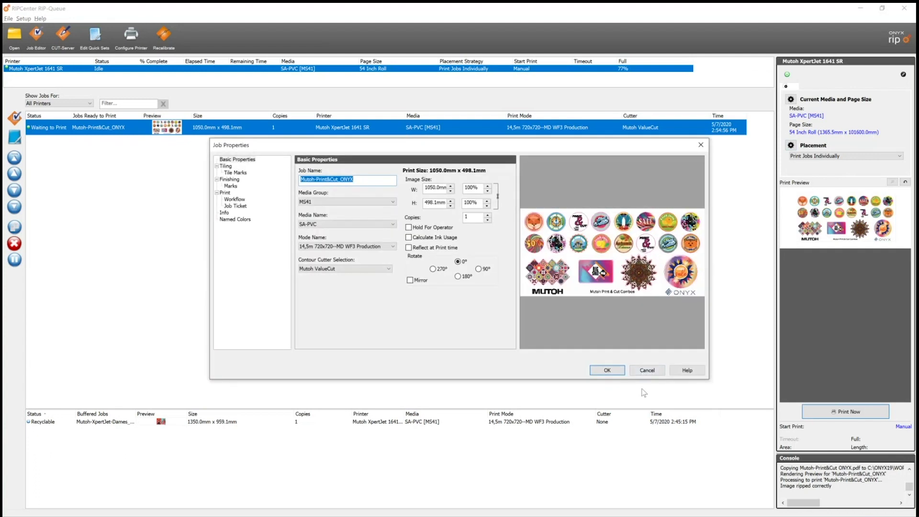
{"action": "left_click", "coordinate": [648, 371]}
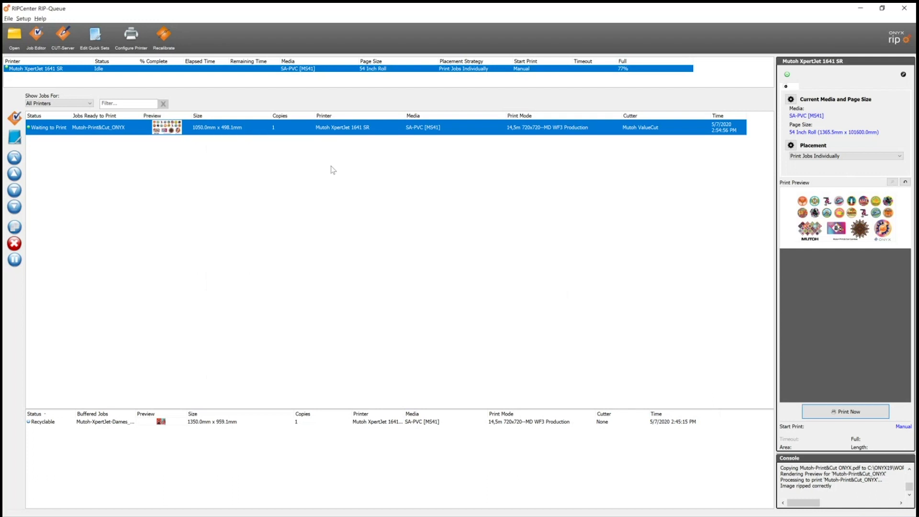
{"action": "left_click", "coordinate": [15, 119]}
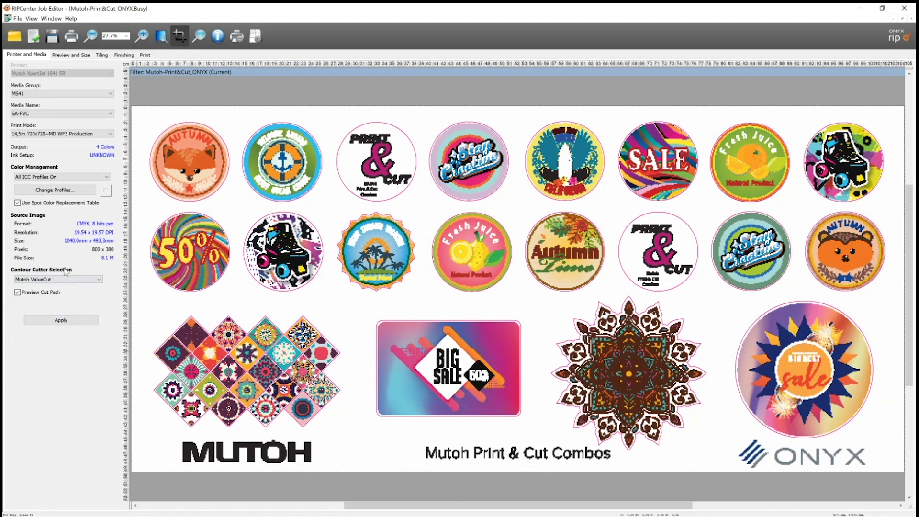
{"action": "left_click", "coordinate": [18, 292]}
{"action": "left_click", "coordinate": [18, 293]}
{"action": "left_click", "coordinate": [71, 37]}
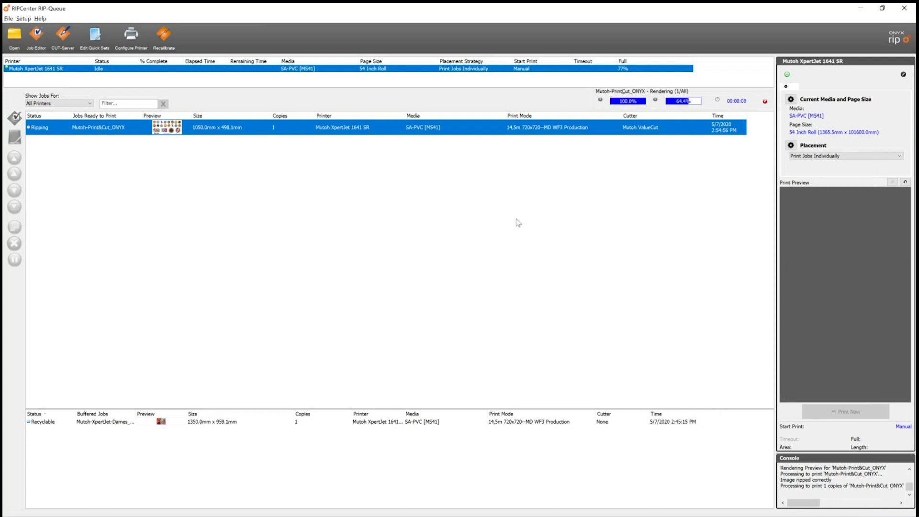
- Set the Mutoh-Print&Cut_ONYX job to print 2 copies
{"action": "double_click", "coordinate": [468, 128]}
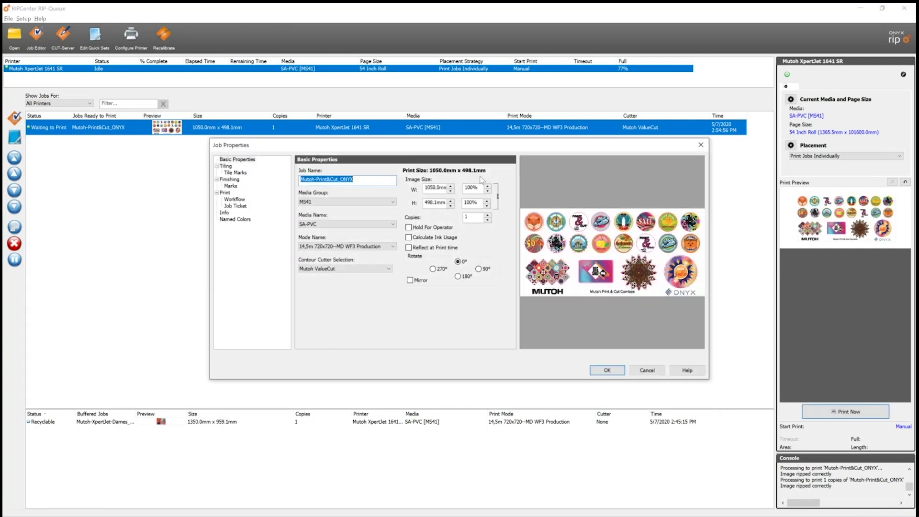
{"action": "left_click", "coordinate": [488, 215]}
{"action": "left_click", "coordinate": [607, 372]}
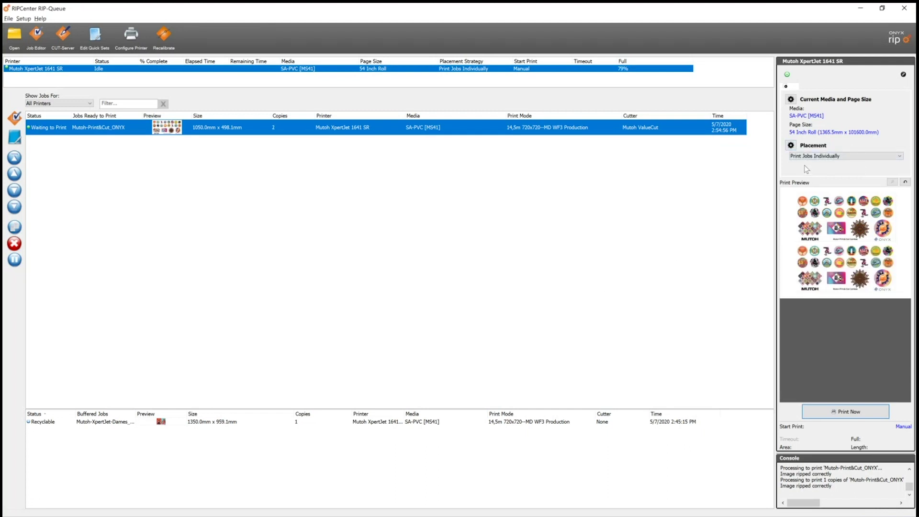
- Keep Generate Nest Outline Cut Path enabled in the Placement options
{"action": "left_click", "coordinate": [791, 145]}
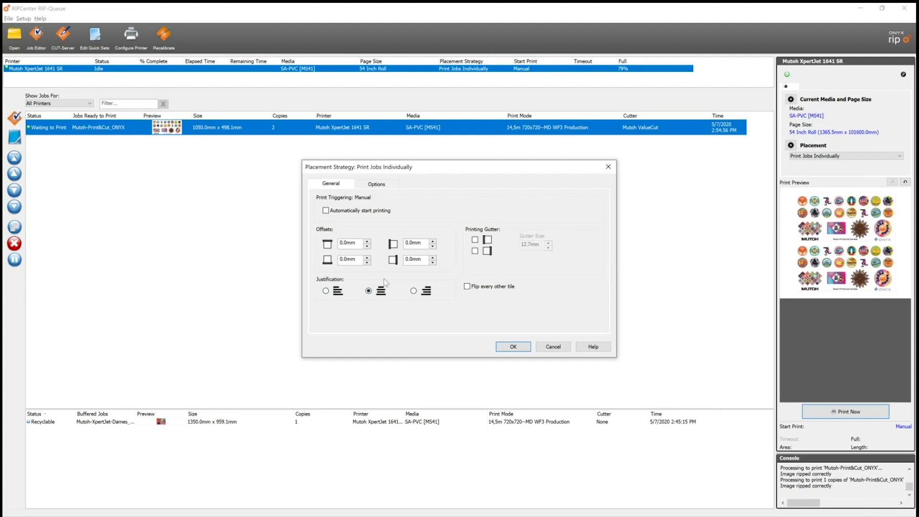
{"action": "left_click", "coordinate": [377, 187]}
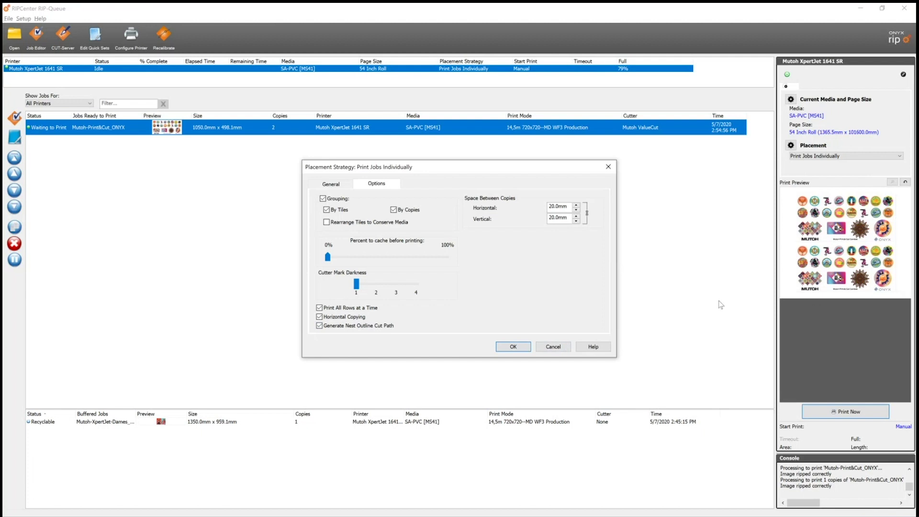
{"action": "left_click", "coordinate": [513, 347]}
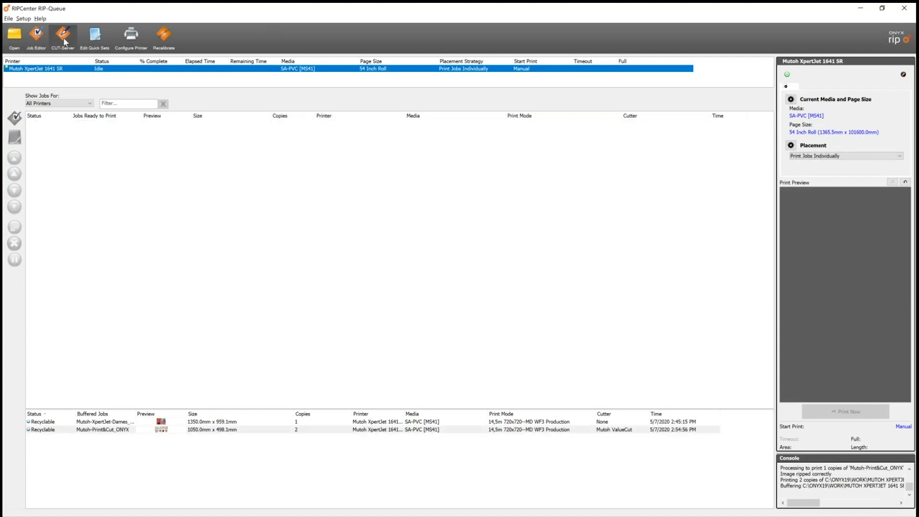
- Switch from RIP-Queue to the CUT-Server window with Alt+Tab
{"action": "key", "text": "alt+Tab"}
{"action": "key", "text": "alt+Tab"}
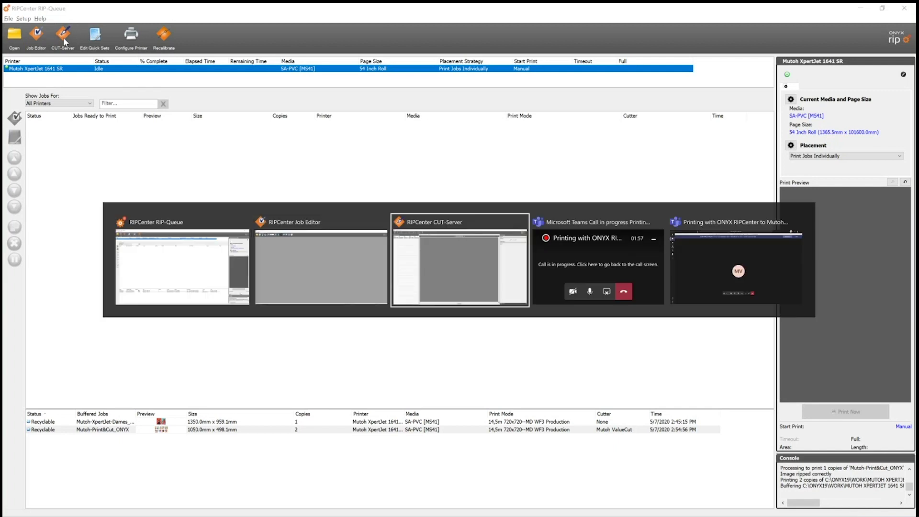
- Select the 125.3cm x 116.1cm two-copy job with the NestTrimBox layer and cut it on the ValueCut
{"action": "left_click", "coordinate": [66, 59]}
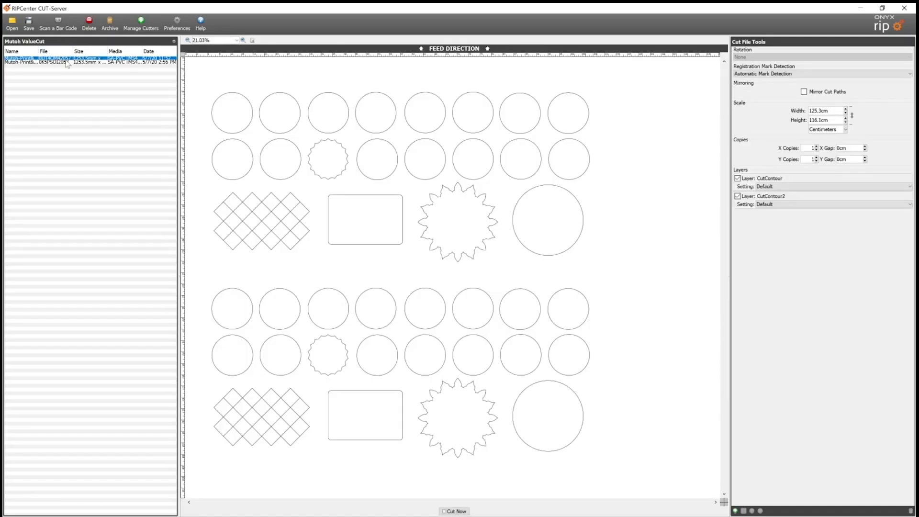
{"action": "left_click", "coordinate": [67, 62]}
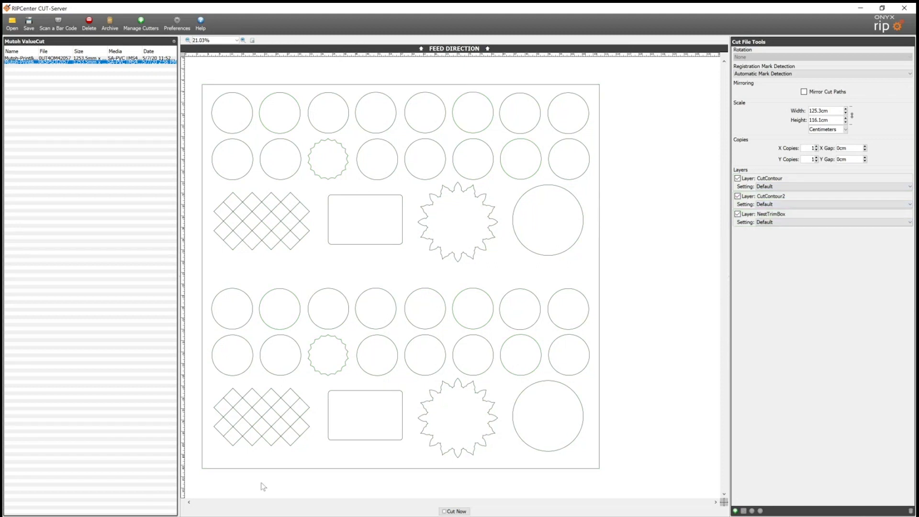
{"action": "left_click", "coordinate": [457, 512]}
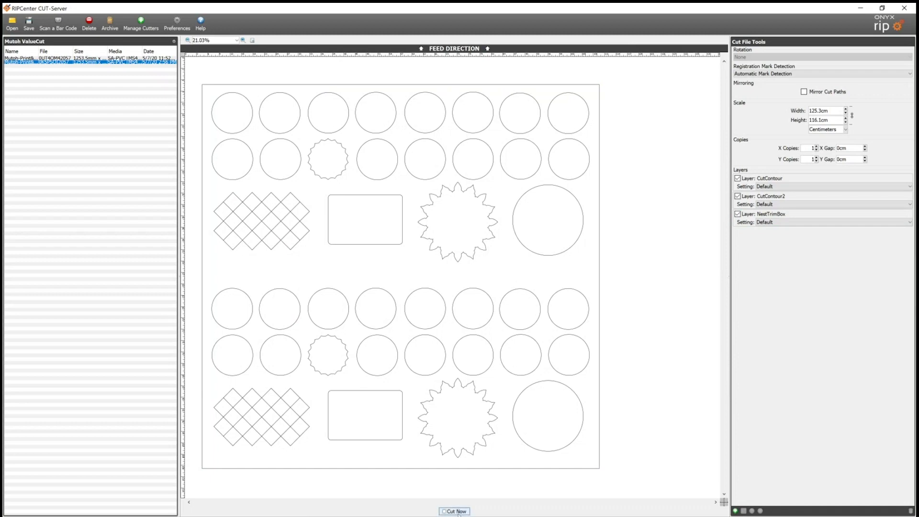